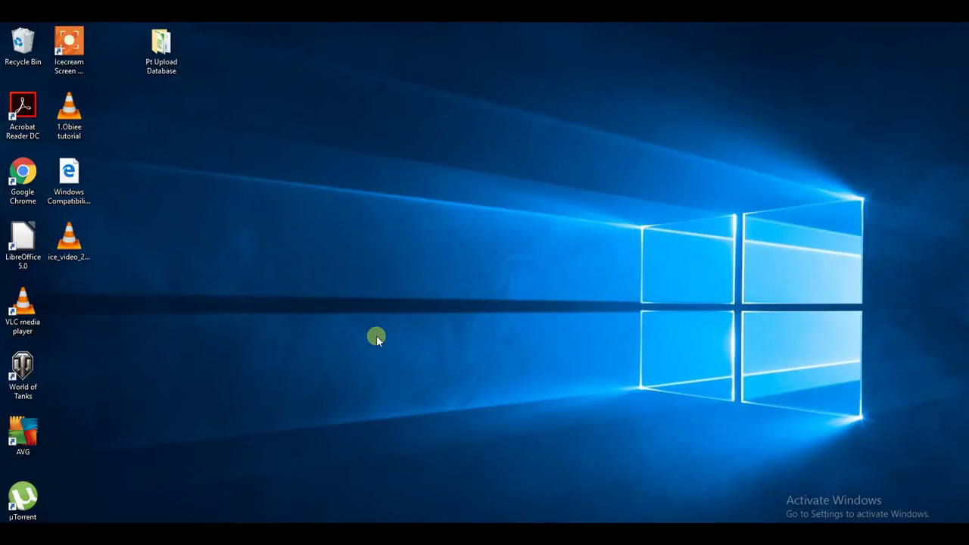
Open the Pt Upload Database folder and start SQL Developer from 'sqldeveloper - Shortcut'
{"action": "double_click", "coordinate": [161, 47]}
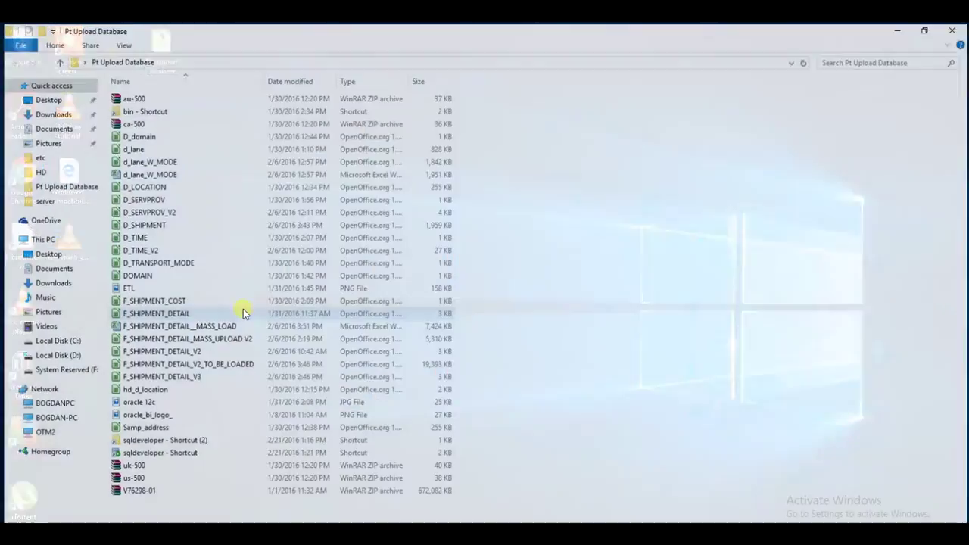
{"action": "double_click", "coordinate": [144, 454]}
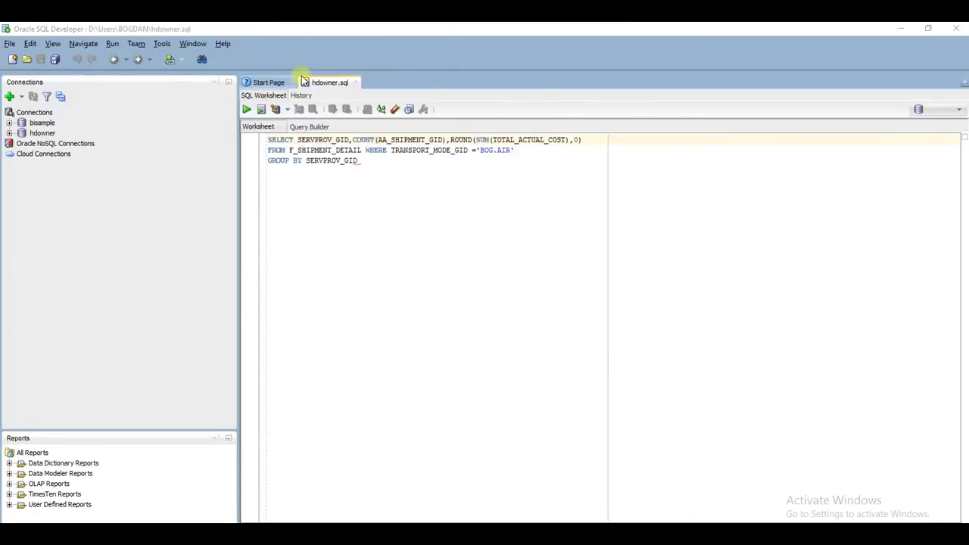
Connect to hdowner, expand its Tables list and select F_SHIPMENT_DETAIL
{"action": "left_click", "coordinate": [271, 84]}
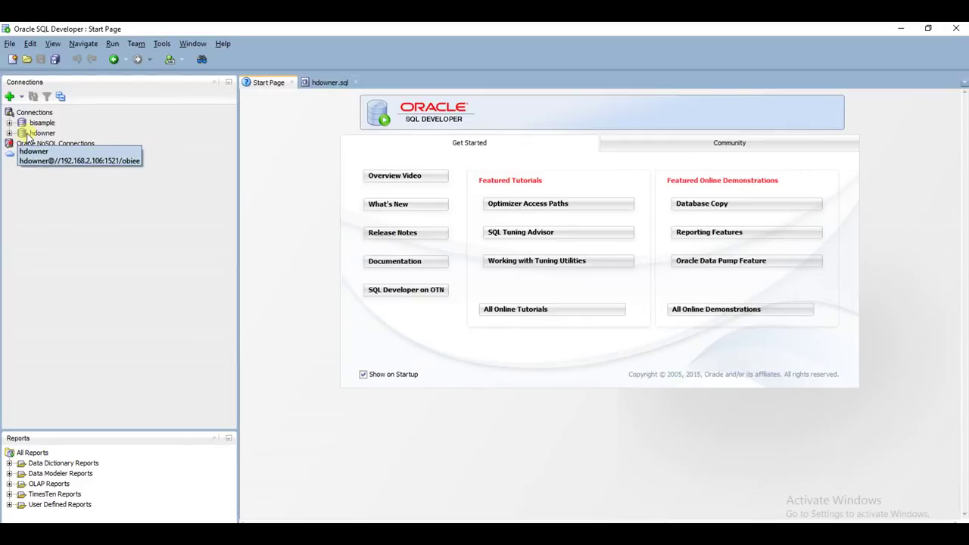
{"action": "double_click", "coordinate": [34, 134]}
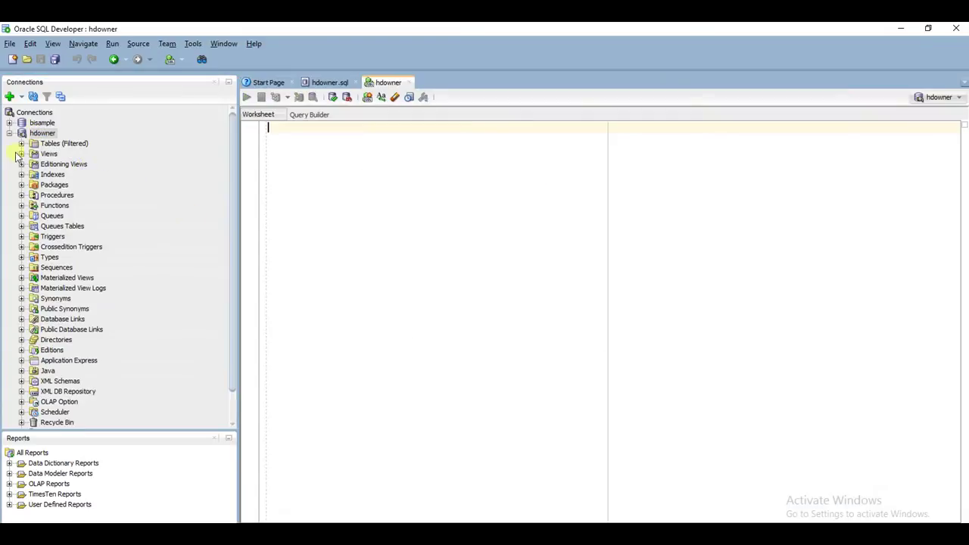
{"action": "left_click", "coordinate": [21, 143]}
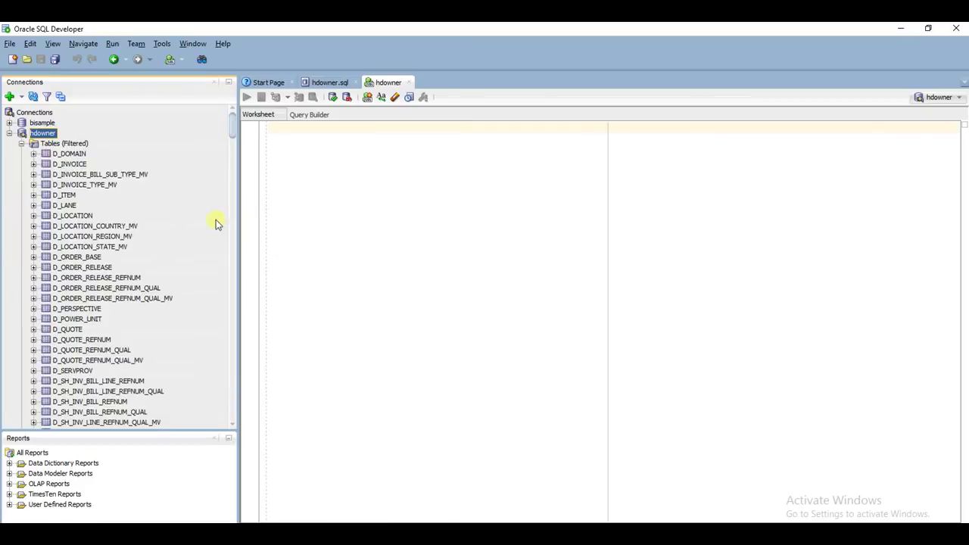
{"action": "left_click_drag", "start_coordinate": [233, 128], "coordinate": [247, 268]}
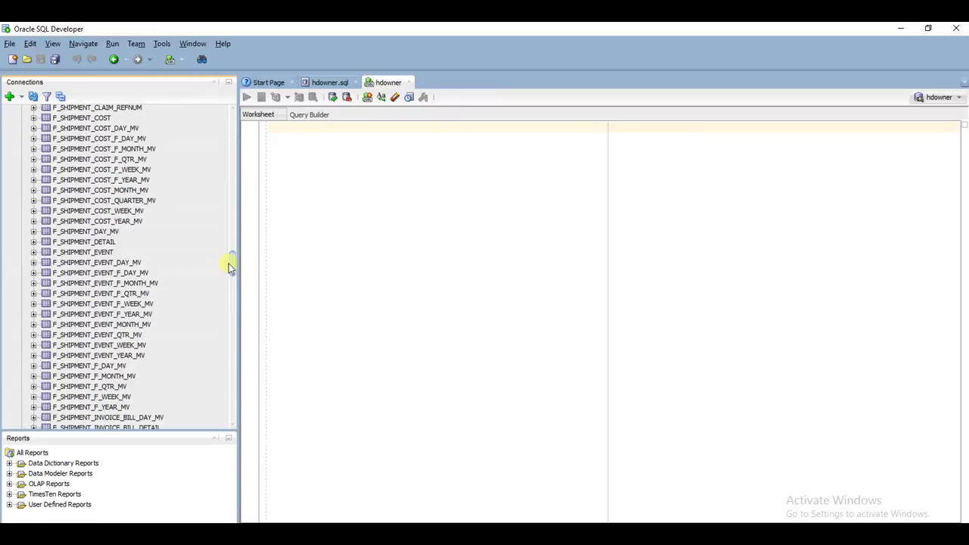
{"action": "left_click", "coordinate": [97, 245]}
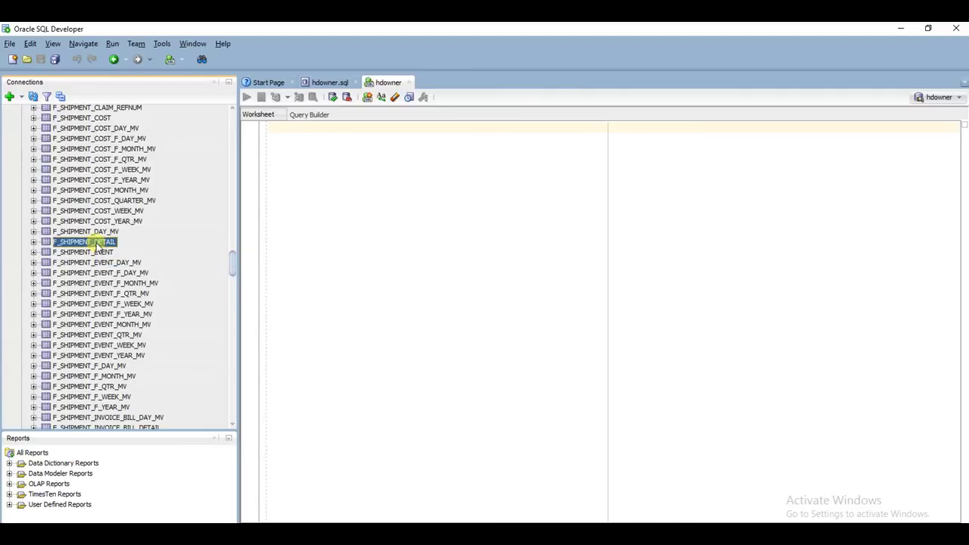
Open F_SHIPMENT_DETAIL, browse its rows on the Data tab and bring up the table's actions
{"action": "double_click", "coordinate": [97, 244]}
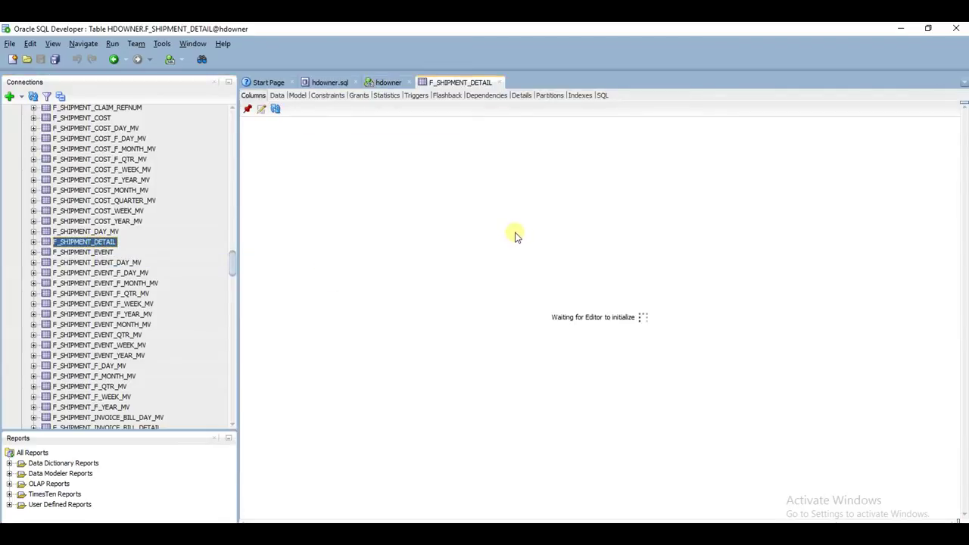
{"action": "left_click", "coordinate": [278, 96]}
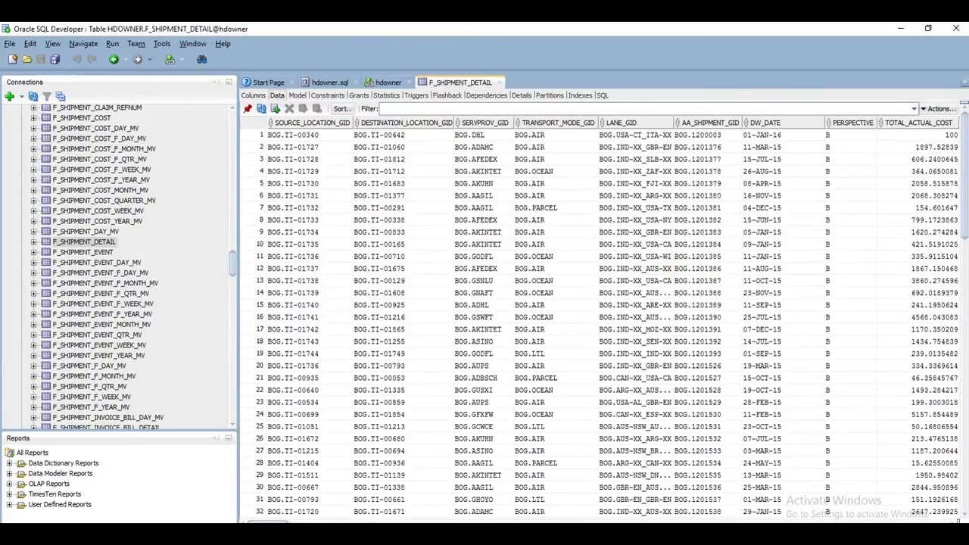
{"action": "mouse_move", "coordinate": [966, 171]}
{"action": "left_mouse_down"}
{"action": "mouse_move", "coordinate": [967, 302]}
{"action": "mouse_move", "coordinate": [966, 171]}
{"action": "left_mouse_up"}
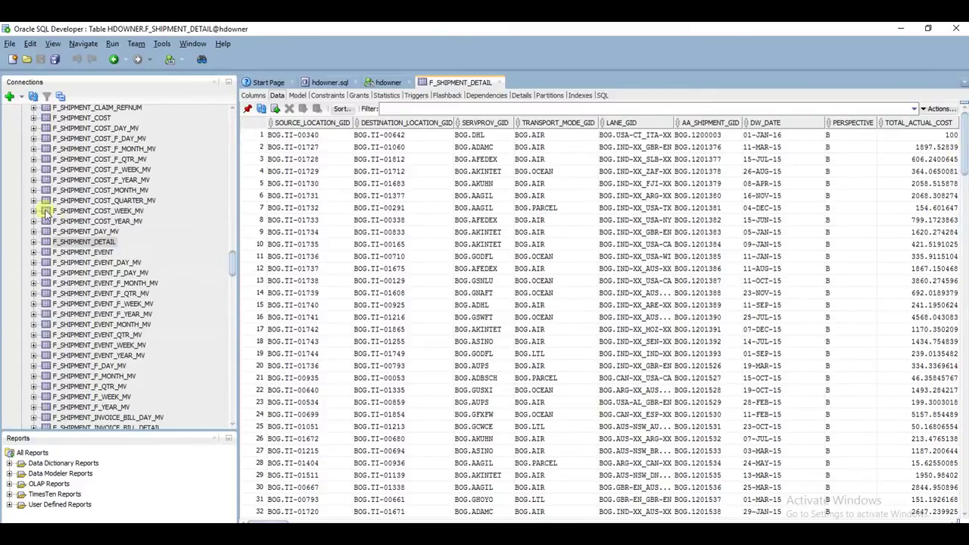
{"action": "right_click", "coordinate": [84, 242]}
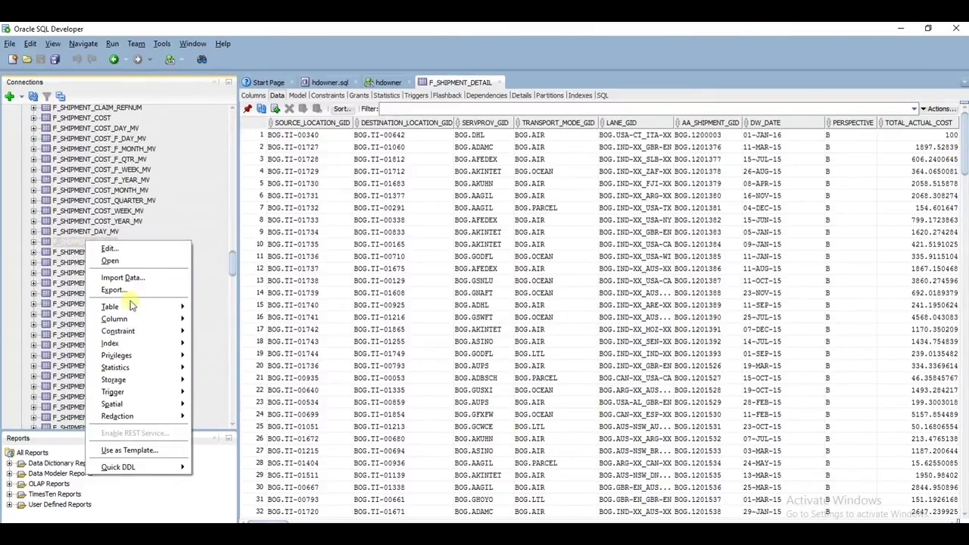
Minimize SQL Developer and open F_SHIPMENT_DETAIL_V3 from the folder in LibreOffice
{"action": "left_click", "coordinate": [900, 28]}
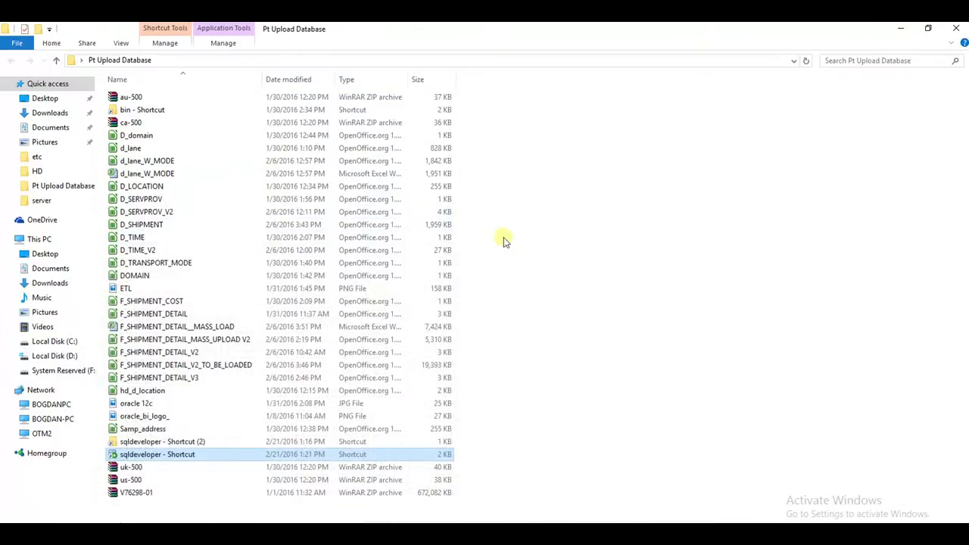
{"action": "left_click", "coordinate": [667, 212]}
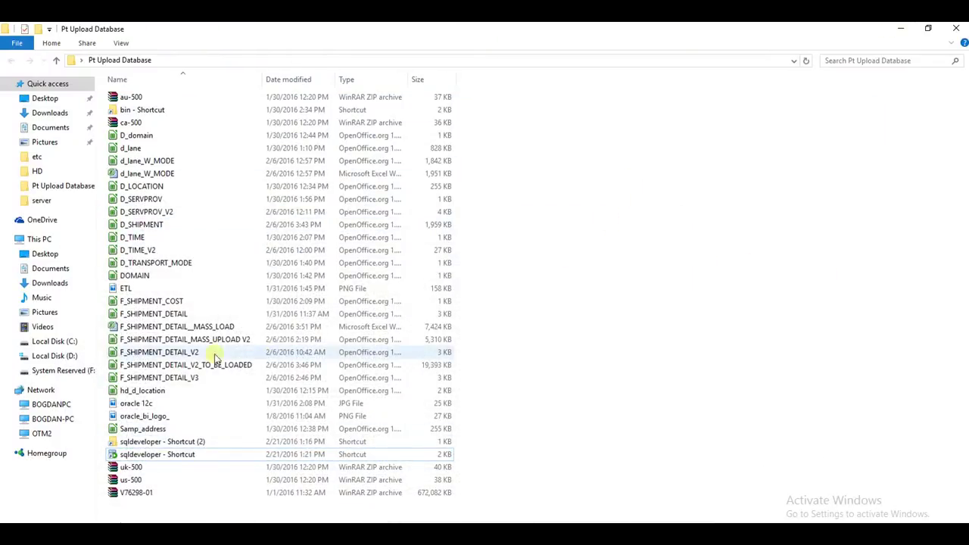
{"action": "left_click", "coordinate": [192, 380]}
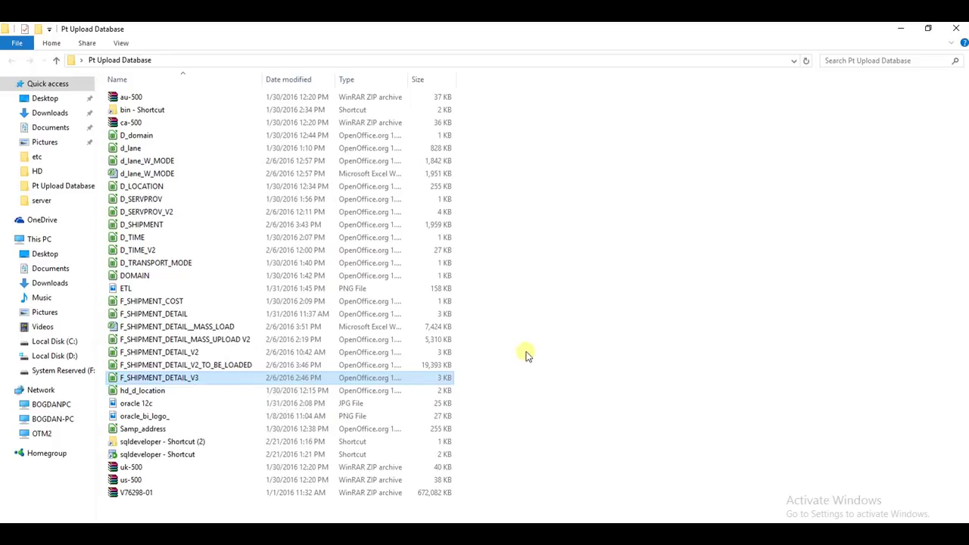
{"action": "double_click", "coordinate": [212, 379]}
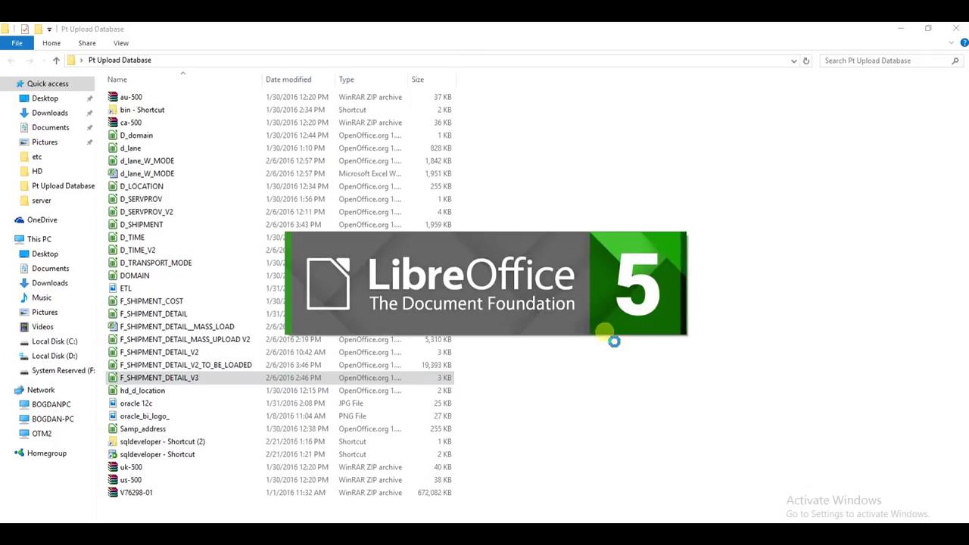
Import F_SHIPMENT_DETAIL_V3.csv with default settings, review its columns, then close LibreOffice
{"action": "left_click", "coordinate": [558, 435]}
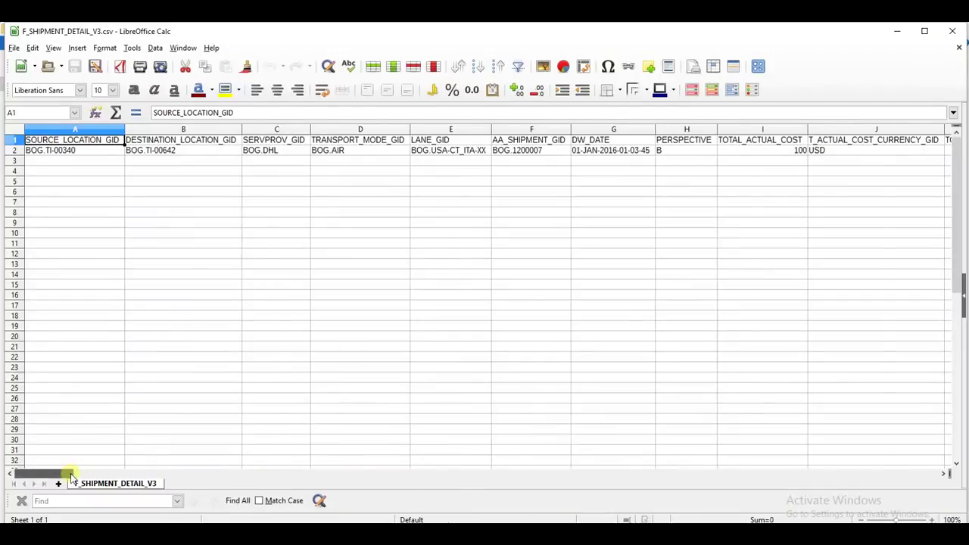
{"action": "left_click_drag", "start_coordinate": [72, 475], "coordinate": [118, 471]}
{"action": "left_click_drag", "start_coordinate": [117, 374], "coordinate": [61, 374]}
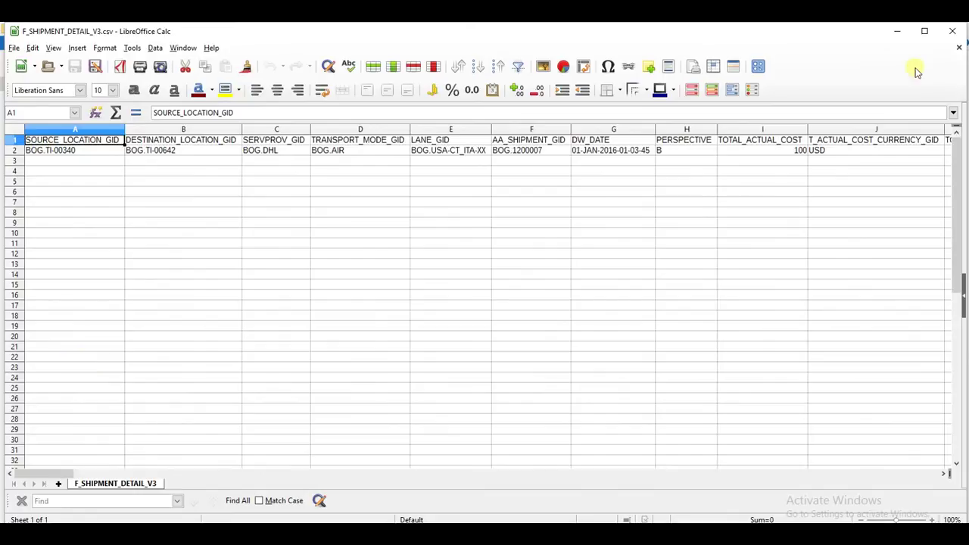
{"action": "left_click", "coordinate": [959, 47]}
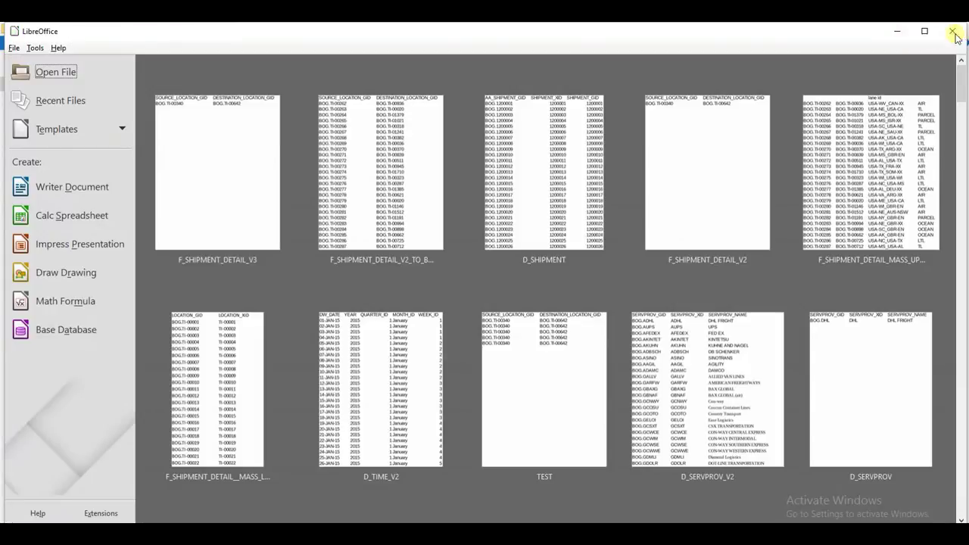
{"action": "left_click", "coordinate": [954, 30]}
Close File Explorer, return to SQL Developer and narrow the Connections panel
{"action": "left_click", "coordinate": [957, 28]}
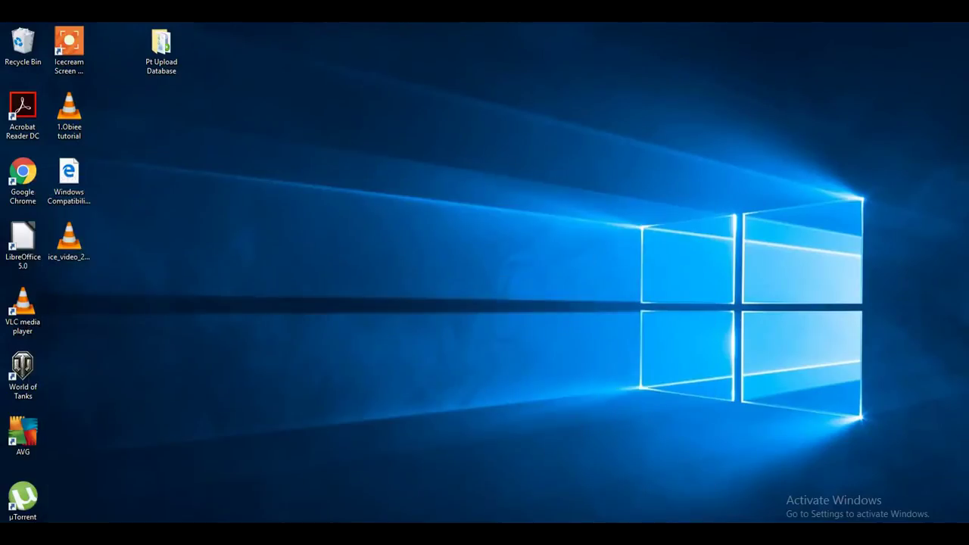
{"action": "key", "text": "alt+Tab"}
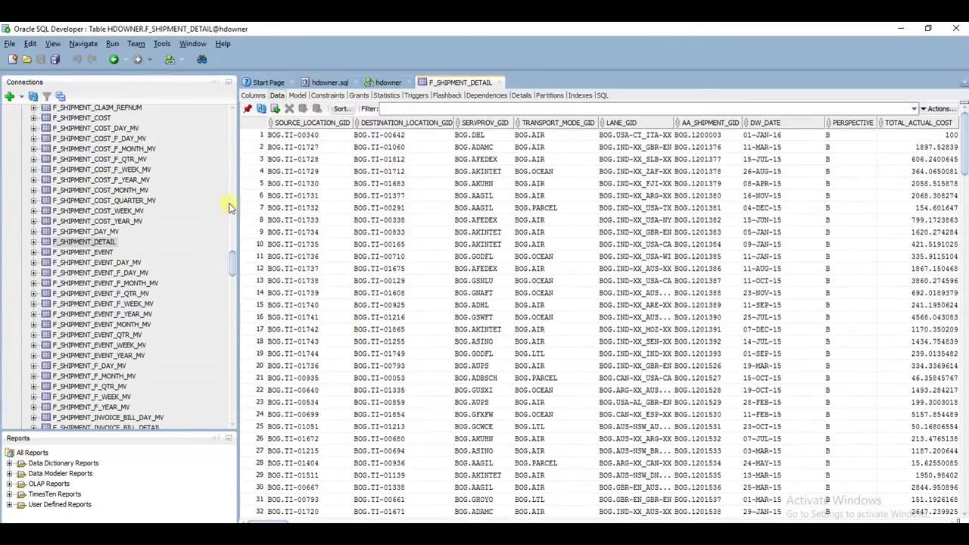
{"action": "left_click_drag", "start_coordinate": [244, 206], "coordinate": [191, 205]}
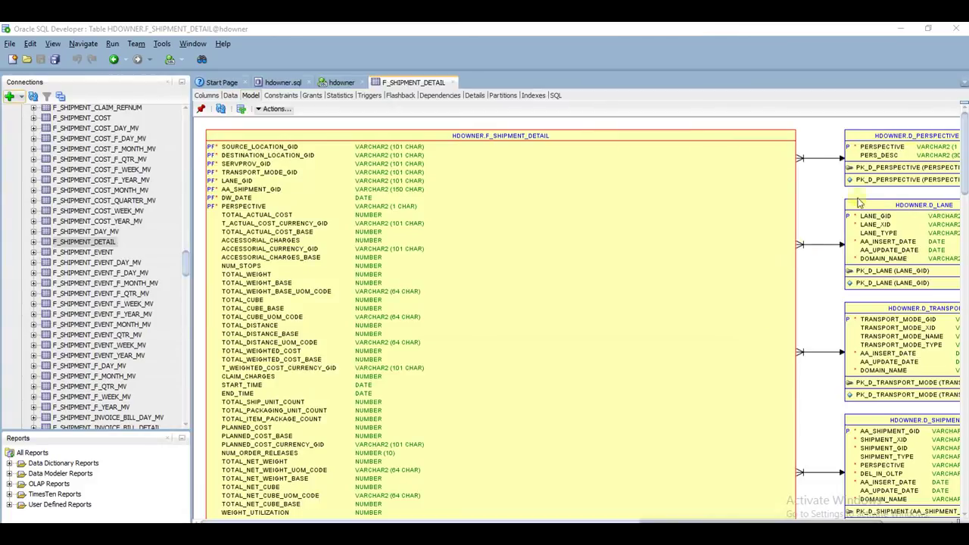
Scroll the F_SHIPMENT_DETAIL model diagram down and back up to inspect its linked tables
{"action": "scroll", "coordinate": [500, 318], "scroll_direction": "down", "scroll_amount": 5}
{"action": "scroll", "coordinate": [500, 318], "scroll_direction": "down", "scroll_amount": 15}
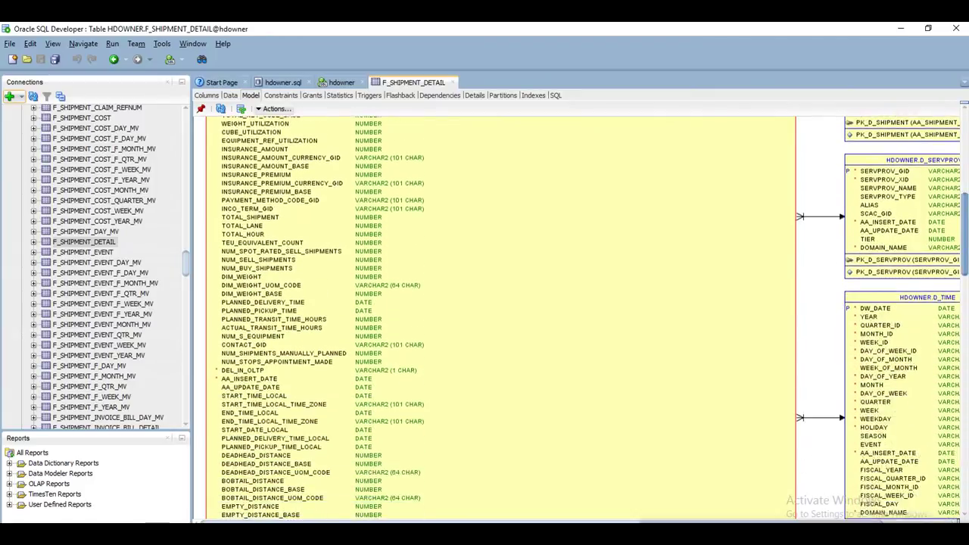
{"action": "scroll", "coordinate": [499, 318], "scroll_direction": "up", "scroll_amount": 20}
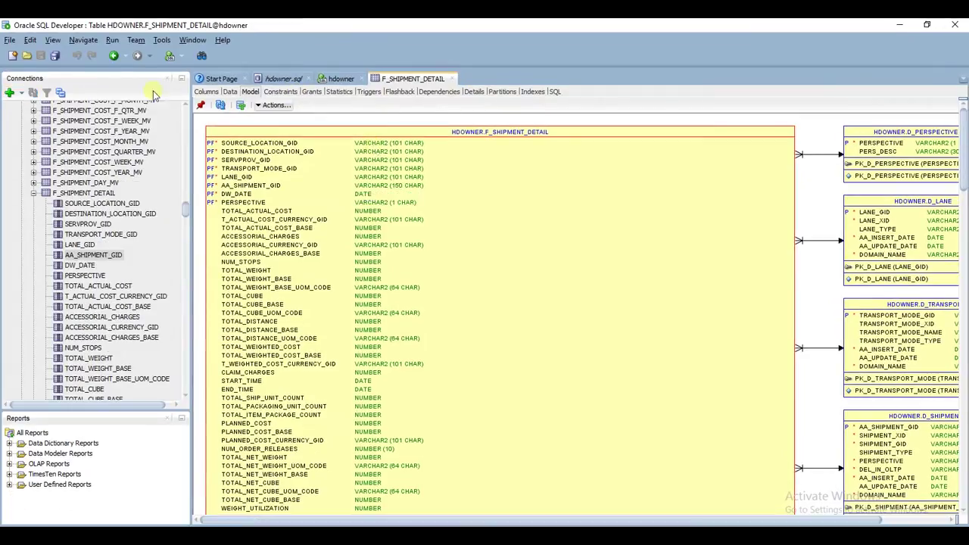
In a new hdowner worksheet, run SELECT * FROM F_SHIPMENT_DETAIL WHERE TRANSPORT_MODE_GID='BOG.AIR'
{"action": "left_click", "coordinate": [169, 56]}
{"action": "left_click", "coordinate": [491, 317]}
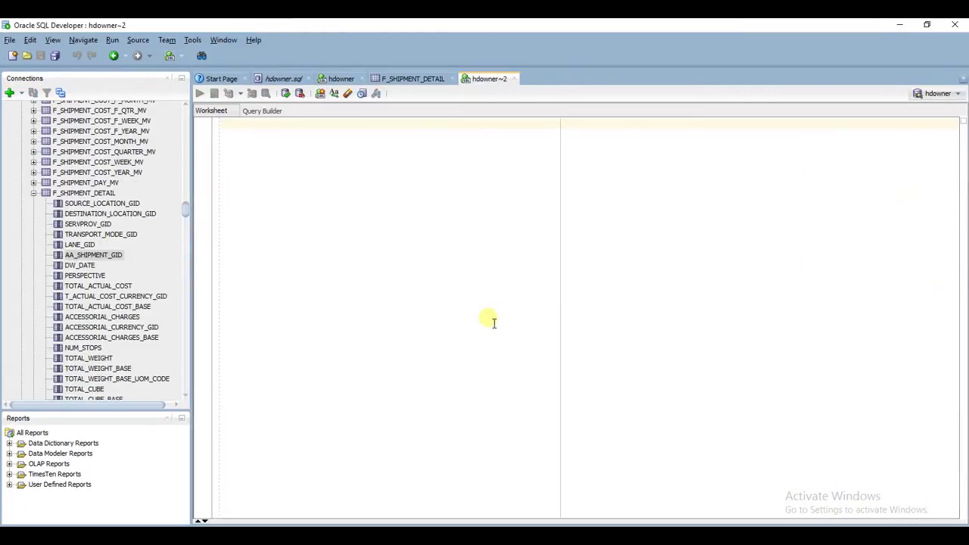
{"action": "type", "text": "SELECT * FROM F_SHIPMENT_DETAIL"}
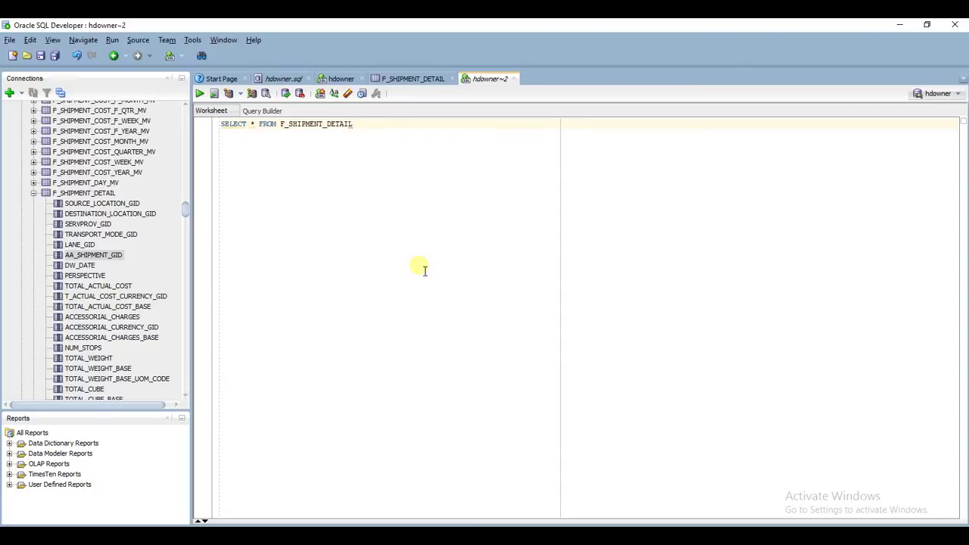
{"action": "type", "text": "ERE"}
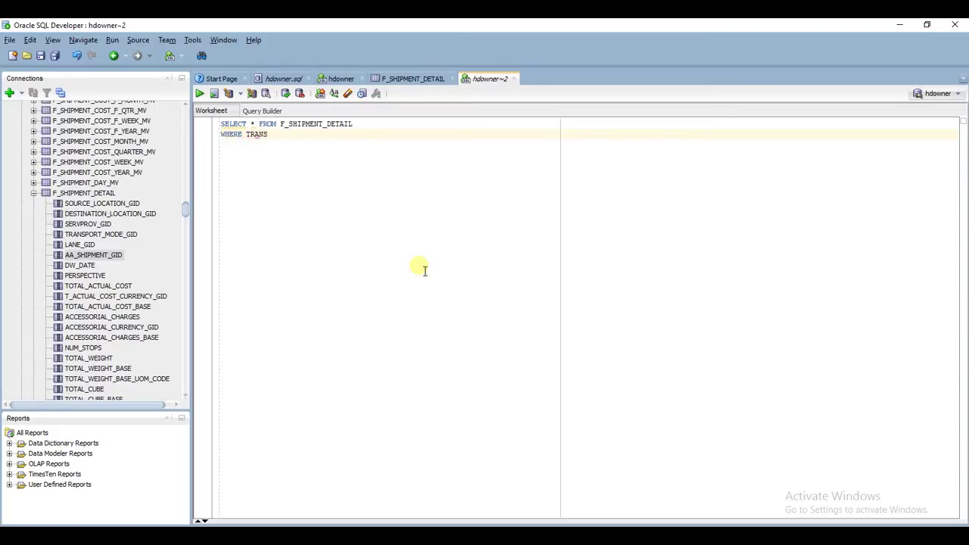
{"action": "type", "text": "TRANSPORT_MODE_GID ="}
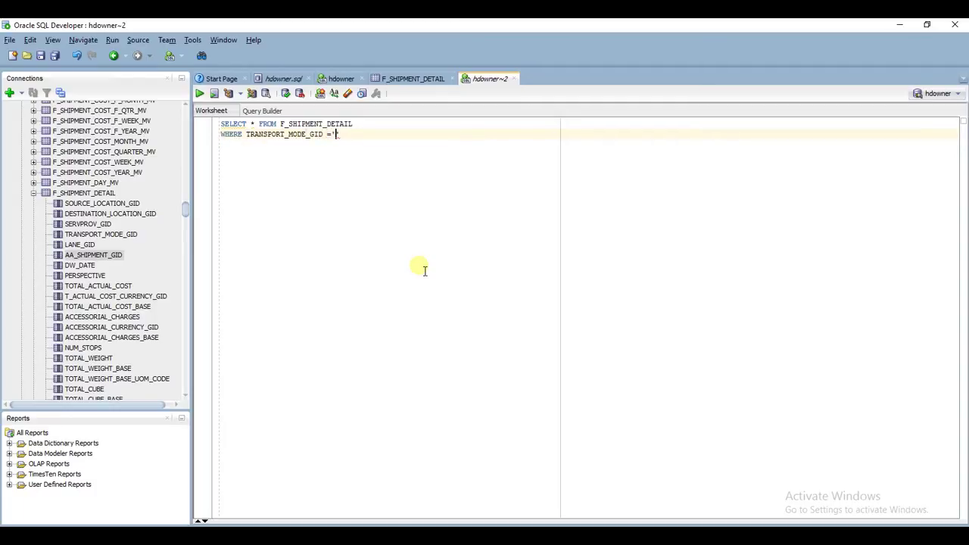
{"action": "type", "text": "O"}
{"action": "type", "text": "BOG.AIR"}
{"action": "left_click", "coordinate": [201, 93]}
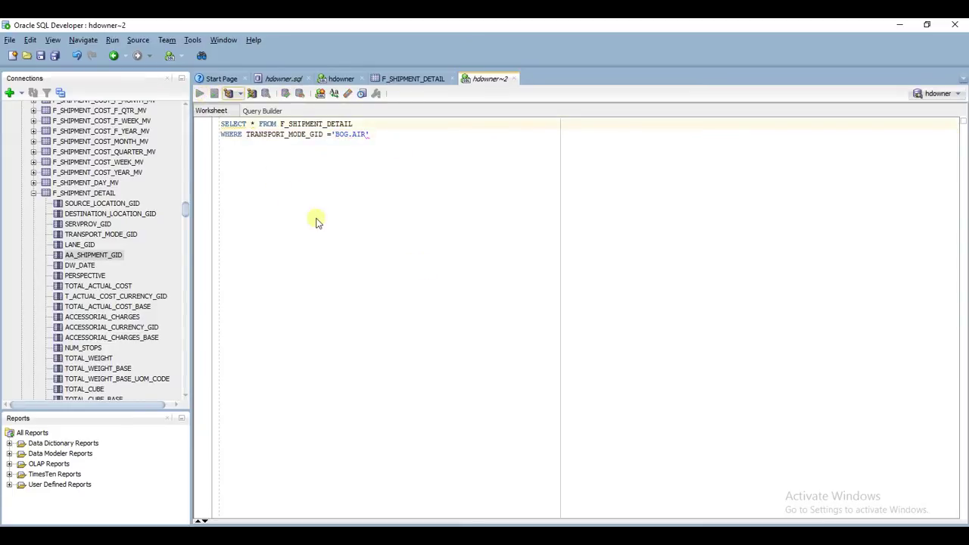
Enlarge the results area and place the caret after the SELECT asterisk
{"action": "left_click_drag", "start_coordinate": [402, 308], "coordinate": [408, 226]}
{"action": "left_click", "coordinate": [362, 126]}
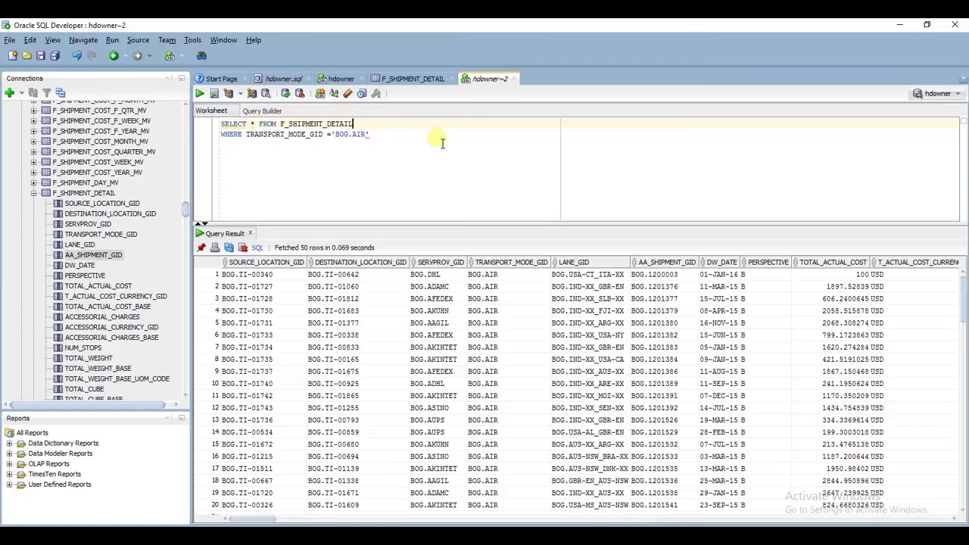
{"action": "left_click", "coordinate": [257, 124]}
Replace the asterisk with SERVPROV_GID and rerun the air-shipment query
{"action": "key", "text": "BackSpace"}
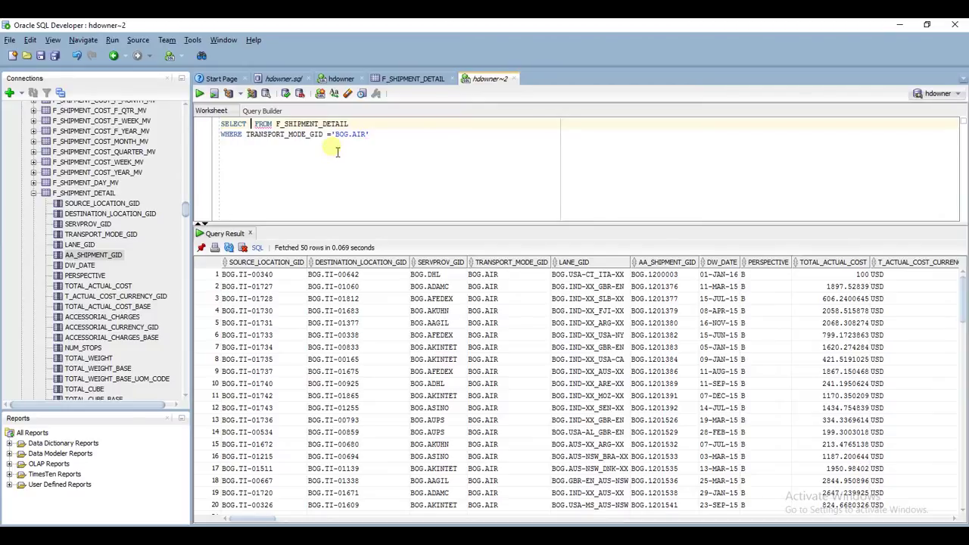
{"action": "type", "text": "SER"}
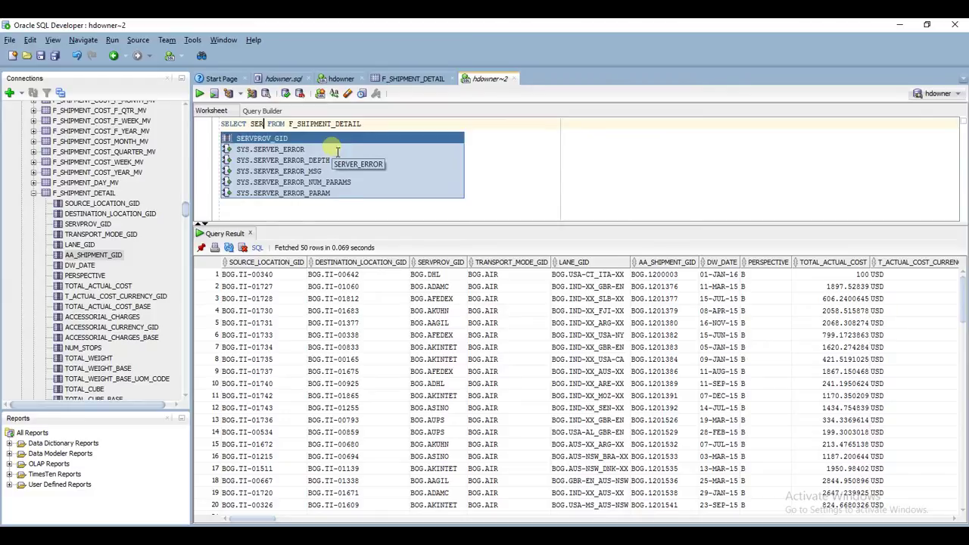
{"action": "key", "text": "Return"}
{"action": "left_click", "coordinate": [200, 94]}
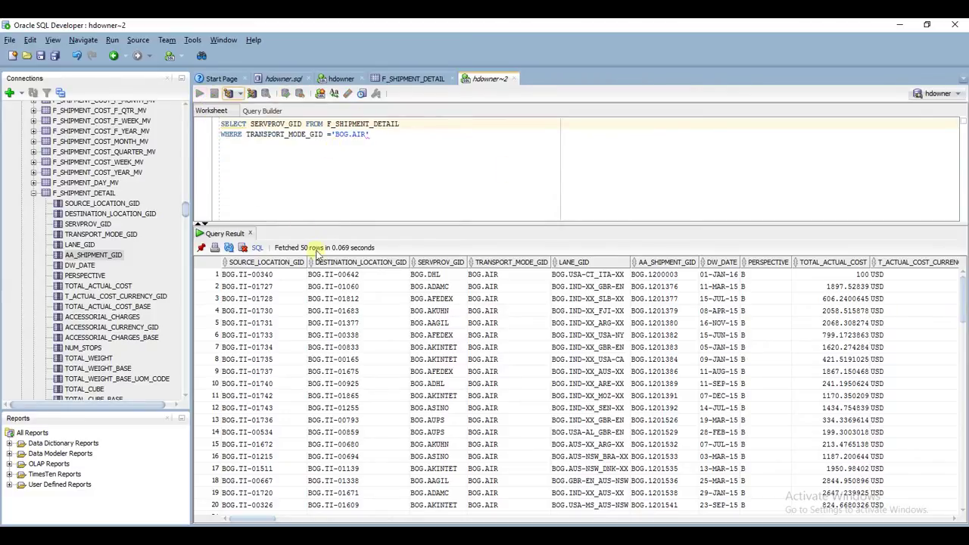
Add GROUP BY SERVPROV_GID and run it, returning 10 distinct providers
{"action": "left_click", "coordinate": [394, 139]}
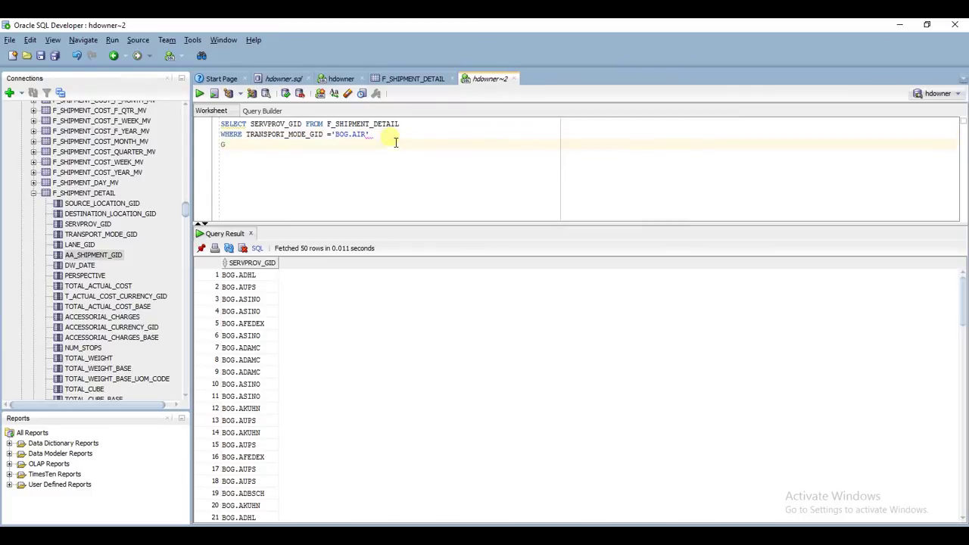
{"action": "type", "text": "G"}
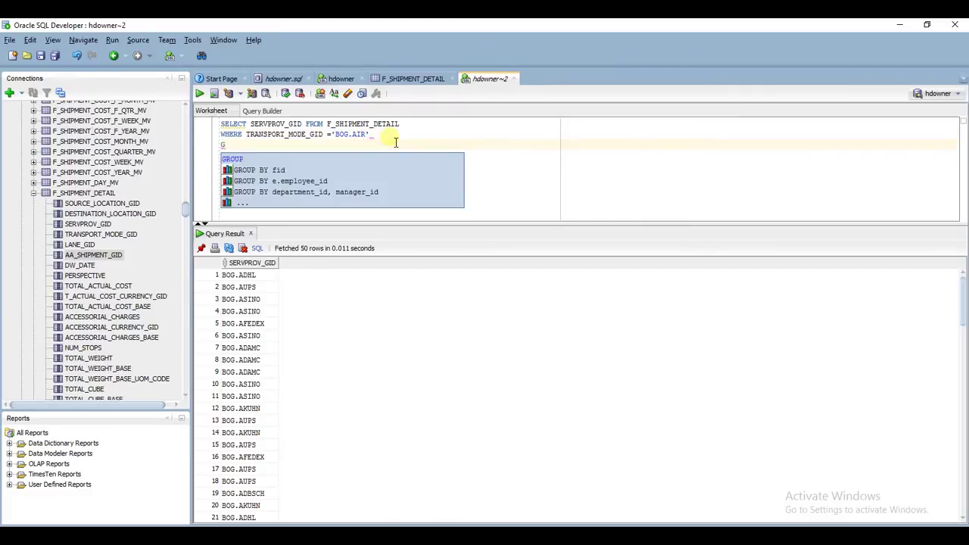
{"action": "type", "text": "RO"}
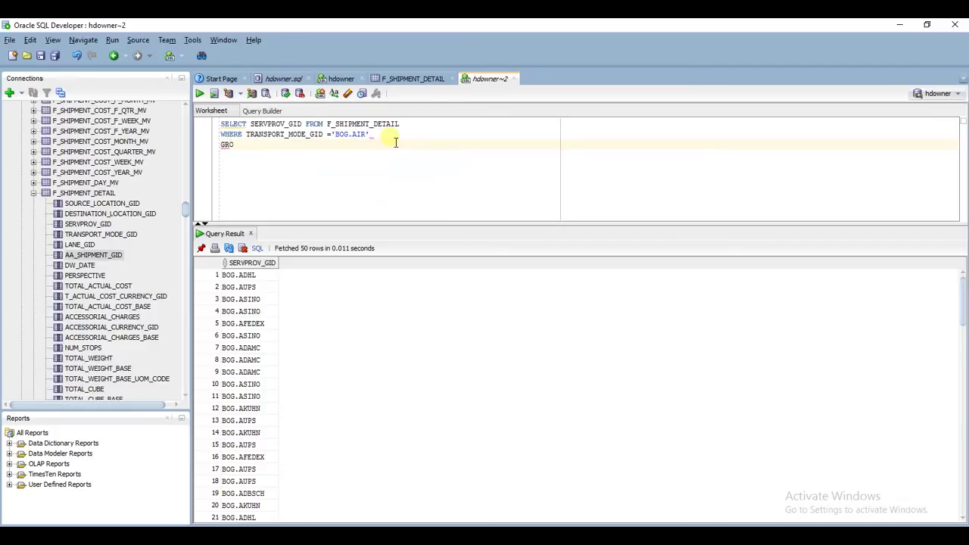
{"action": "type", "text": "UP BY SER"}
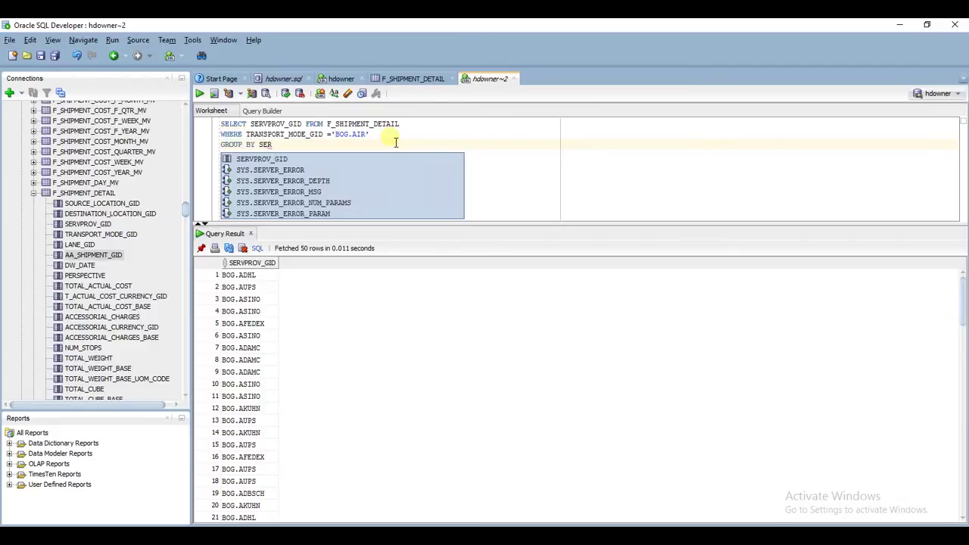
{"action": "key", "text": "Return"}
{"action": "key", "text": "ctrl+Return"}
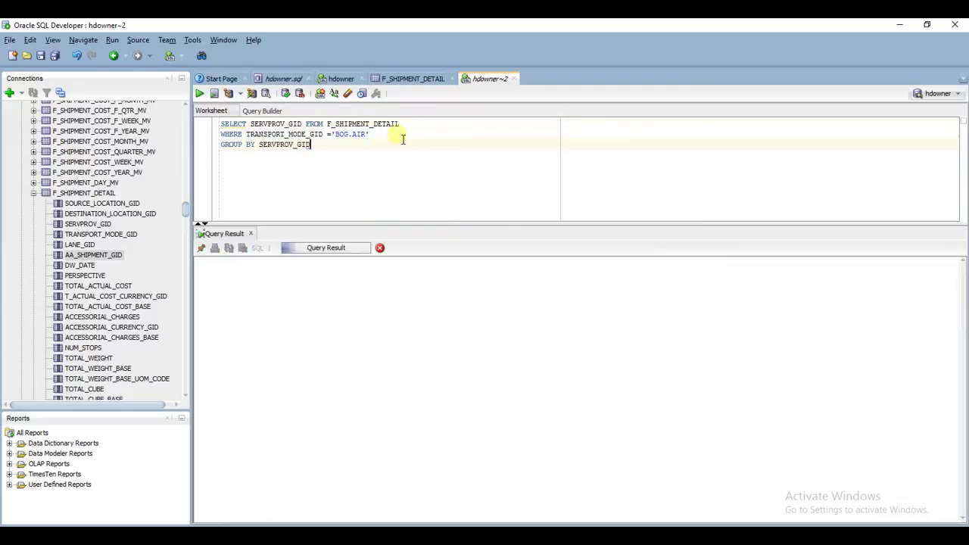
{"action": "left_click_drag", "start_coordinate": [301, 228], "coordinate": [300, 270]}
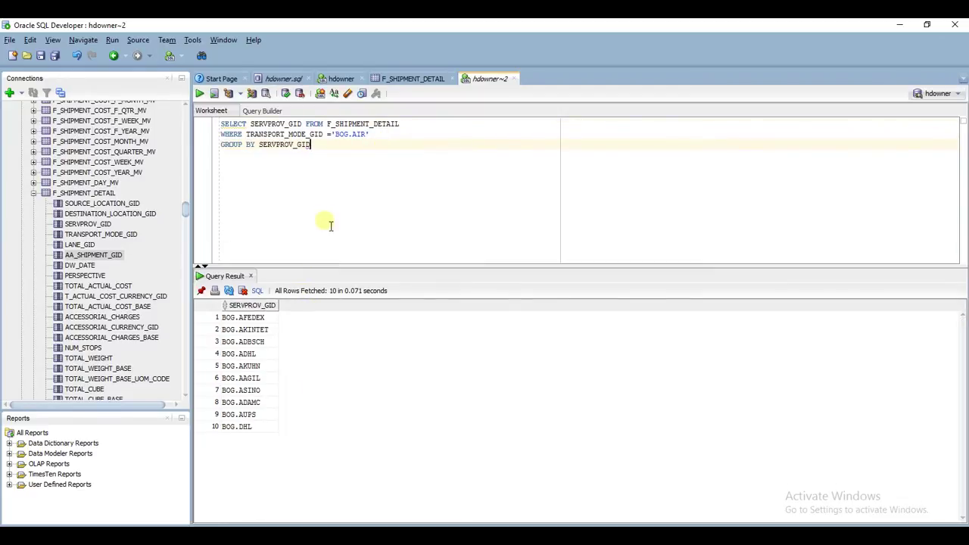
Add COUNT(AA_SHIPMENT_GID) to the select list, fixing the COUN typo, and rerun
{"action": "left_click", "coordinate": [303, 124]}
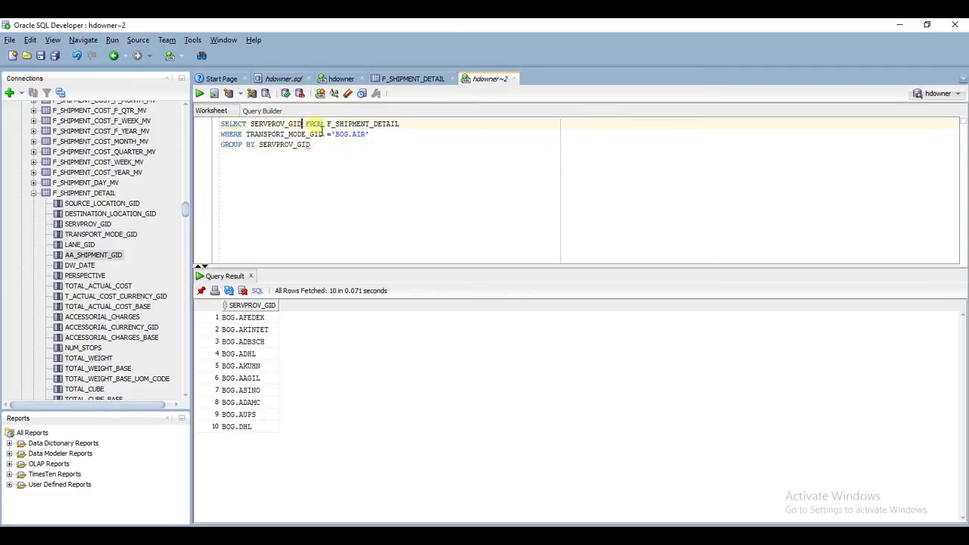
{"action": "type", "text": ","}
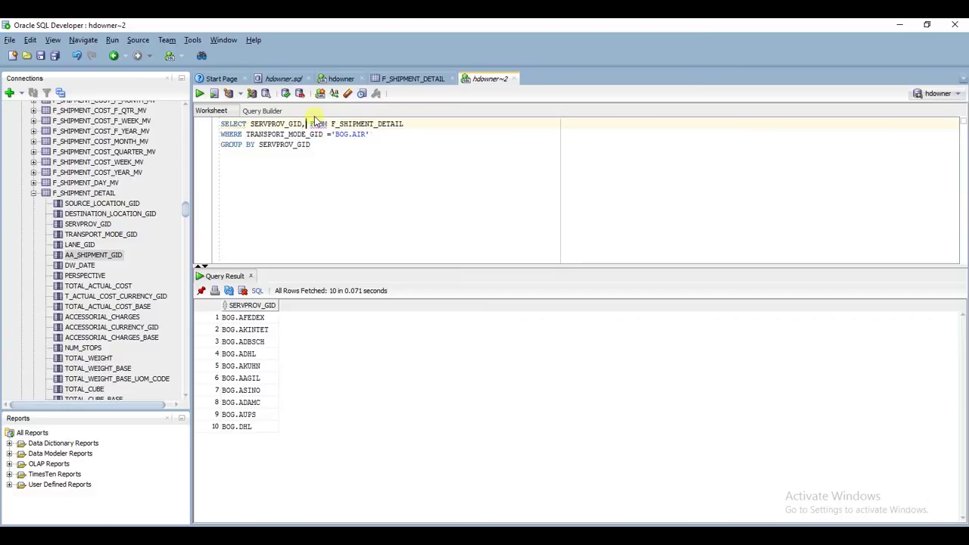
{"action": "type", "text": "COUN(AA"}
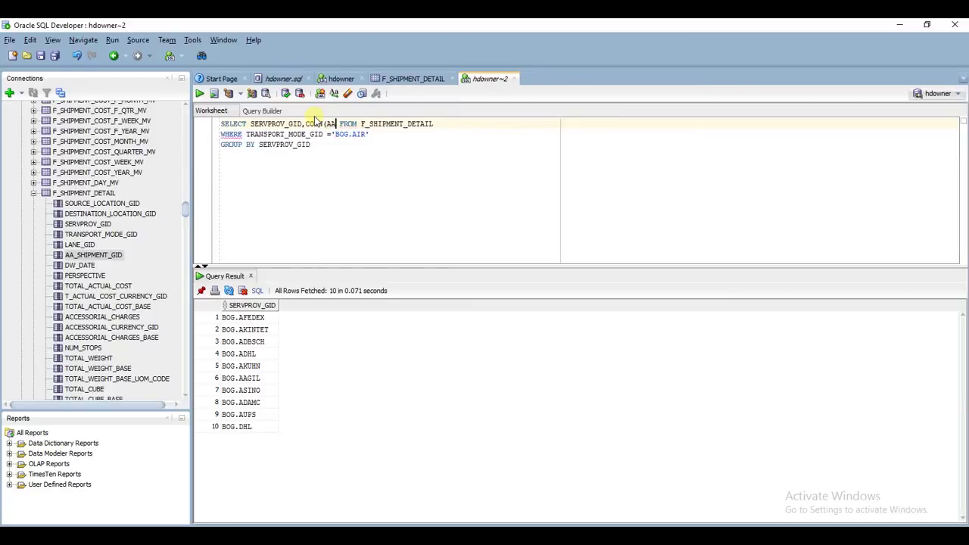
{"action": "type", "text": "_SHIPMENT"}
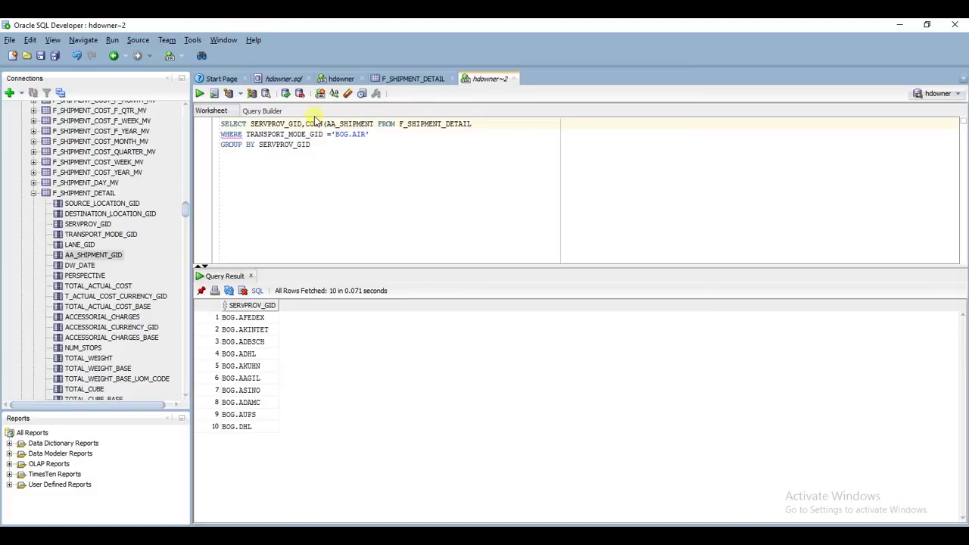
{"action": "type", "text": "_GID"}
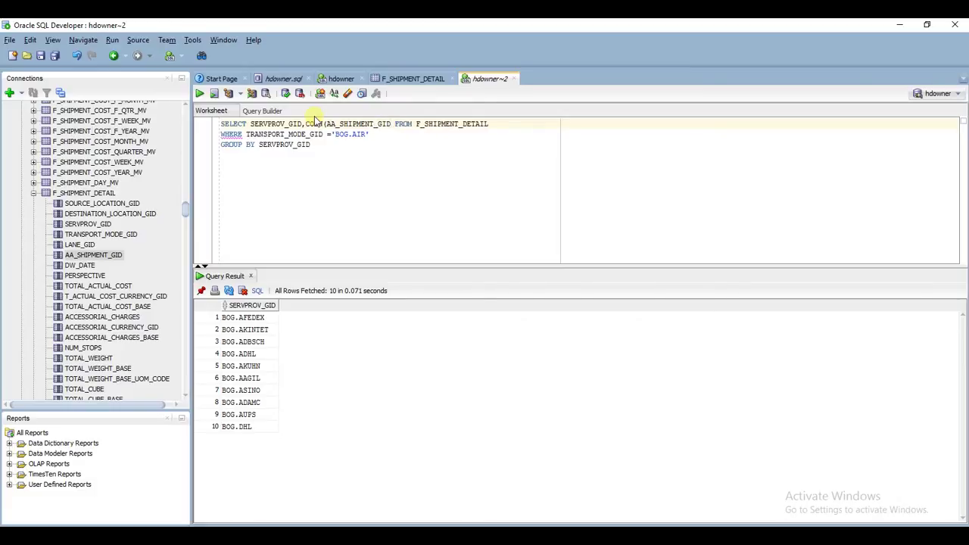
{"action": "type", "text": ")"}
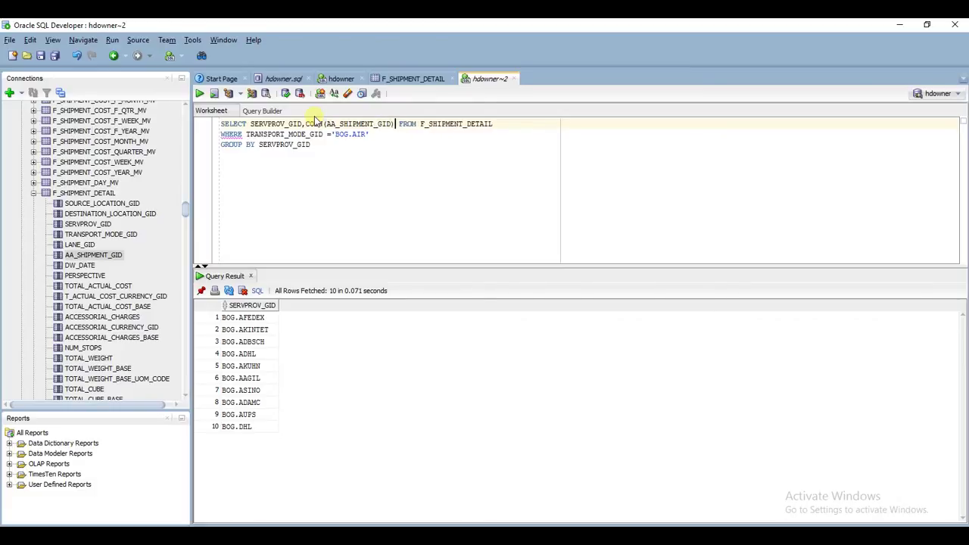
{"action": "left_click", "coordinate": [199, 93]}
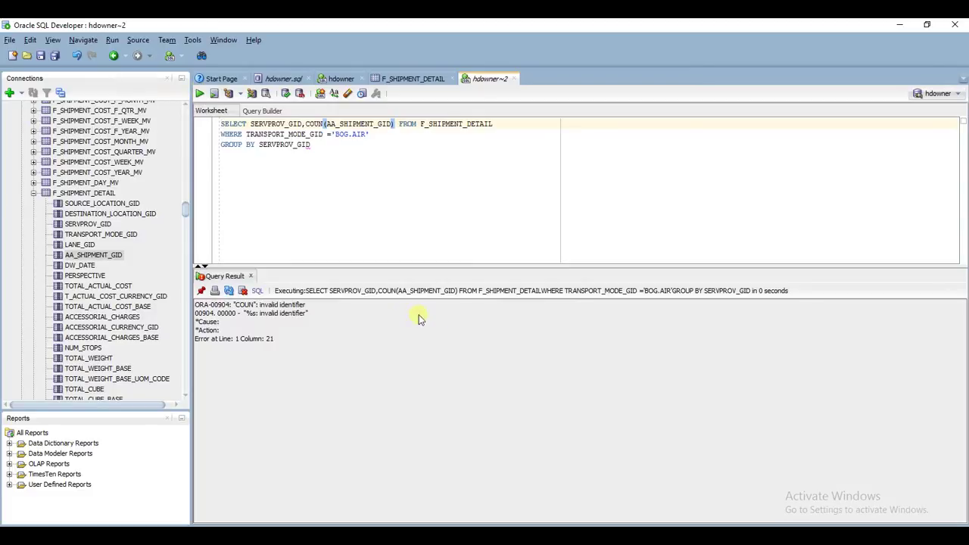
{"action": "left_click", "coordinate": [361, 206]}
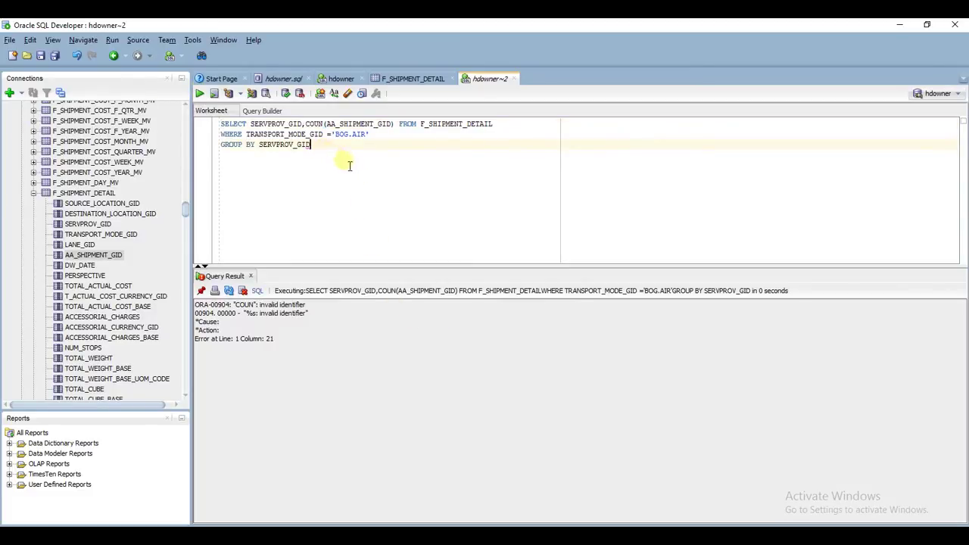
{"action": "left_click", "coordinate": [326, 124]}
{"action": "type", "text": "T"}
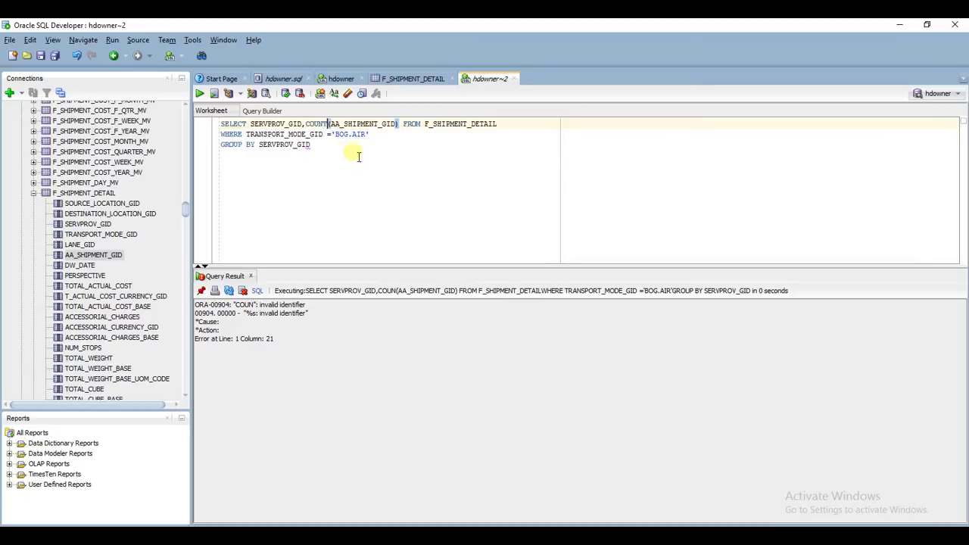
{"action": "key", "text": "ctrl+Return"}
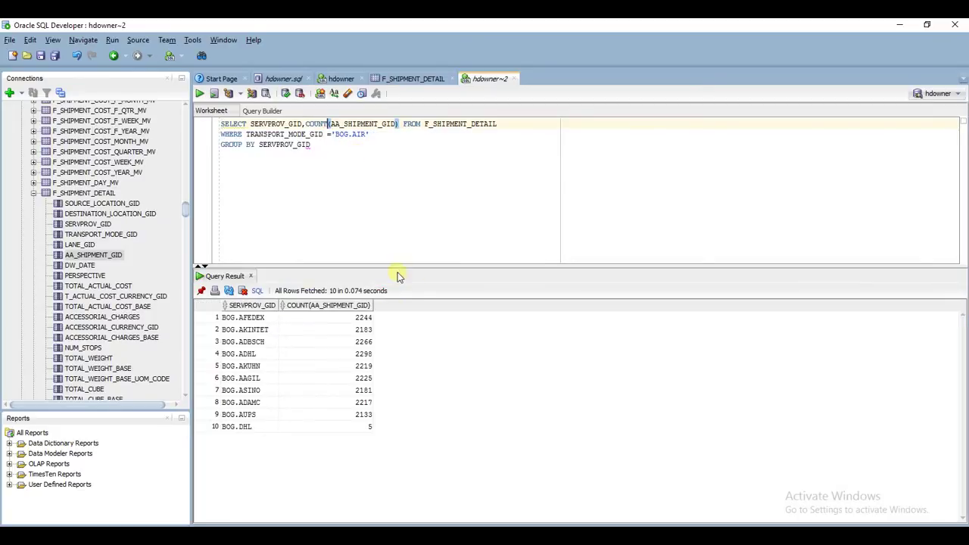
Enlarge the results area, then add and remove a comma after the count expression
{"action": "left_click_drag", "start_coordinate": [397, 265], "coordinate": [397, 228]}
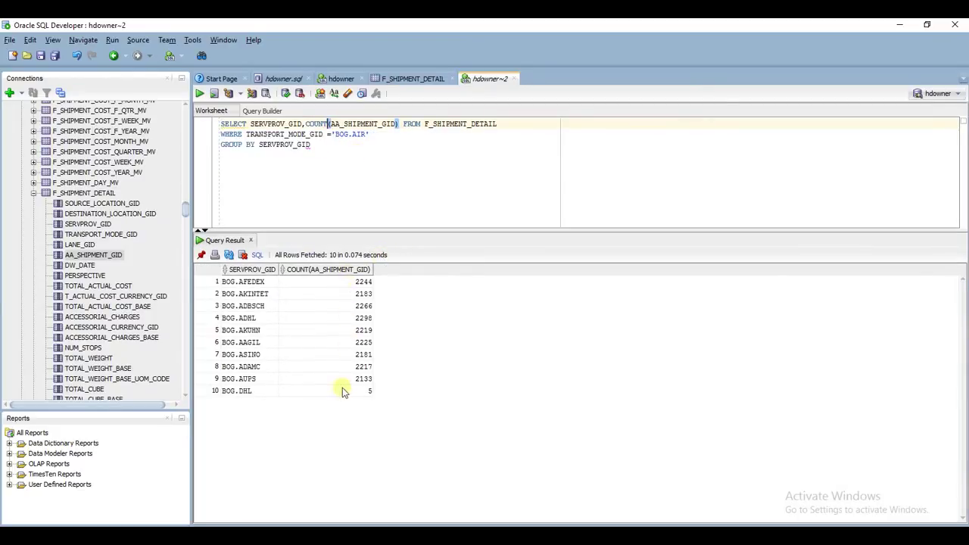
{"action": "left_click", "coordinate": [400, 125]}
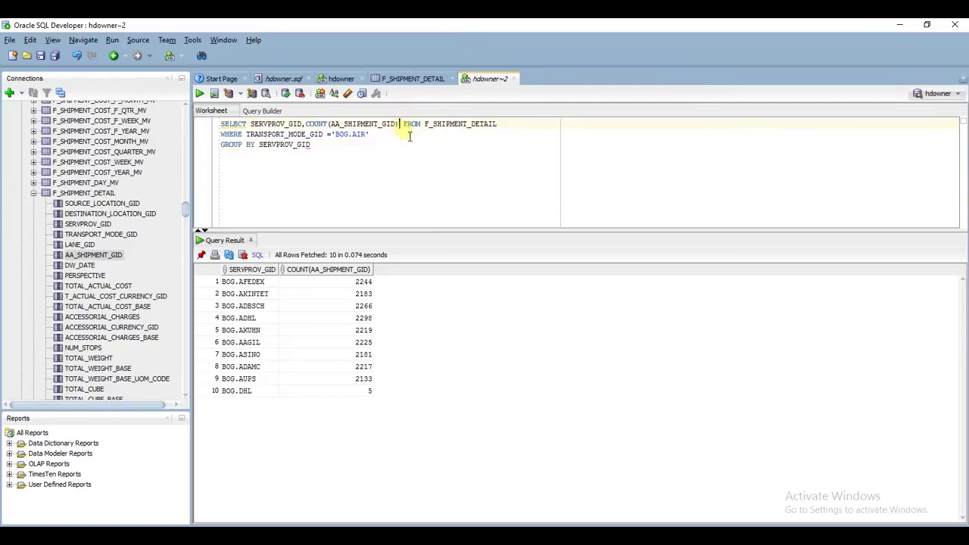
{"action": "type", "text": ","}
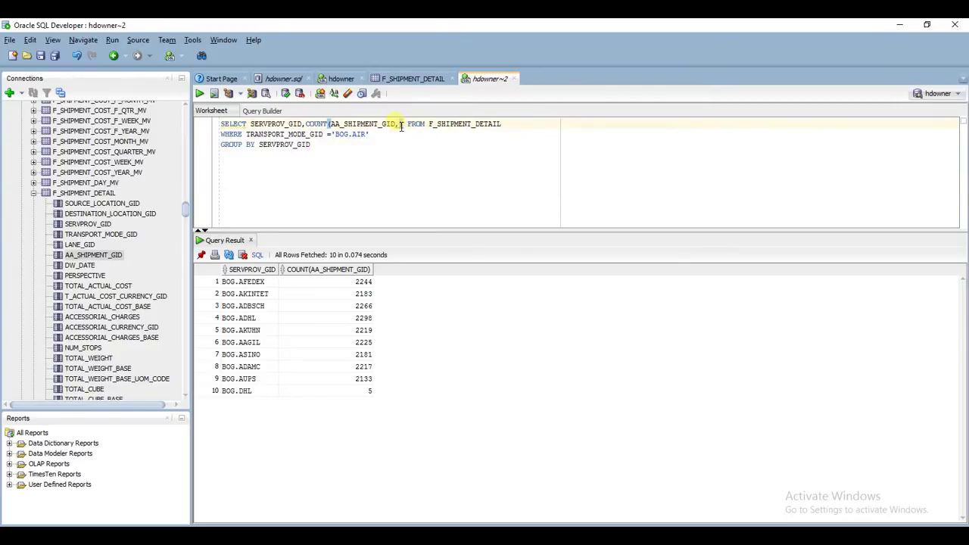
{"action": "key", "text": "BackSpace"}
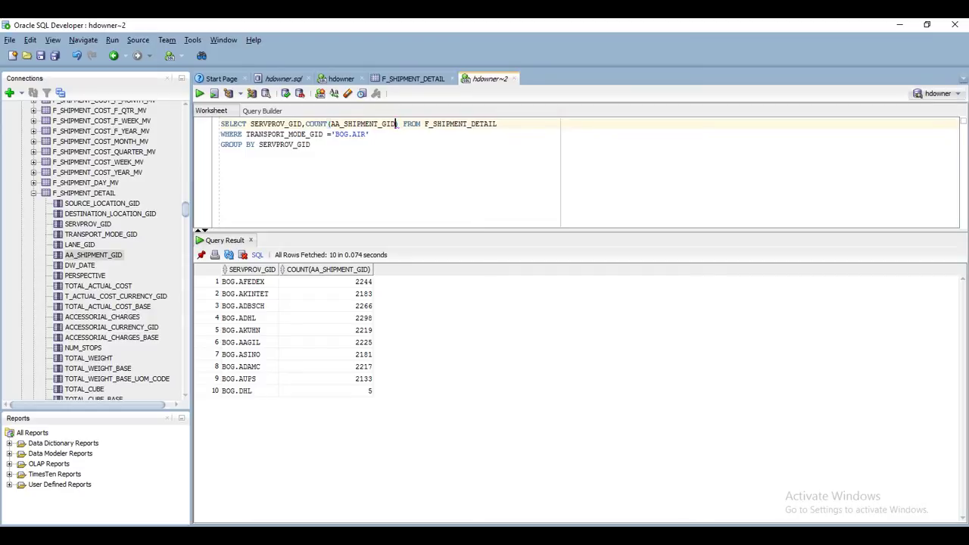
Add SUM(TOTAL_ACTUAL_COST) to the SELECT list and re-run the air shipment query
{"action": "type", "text": ","}
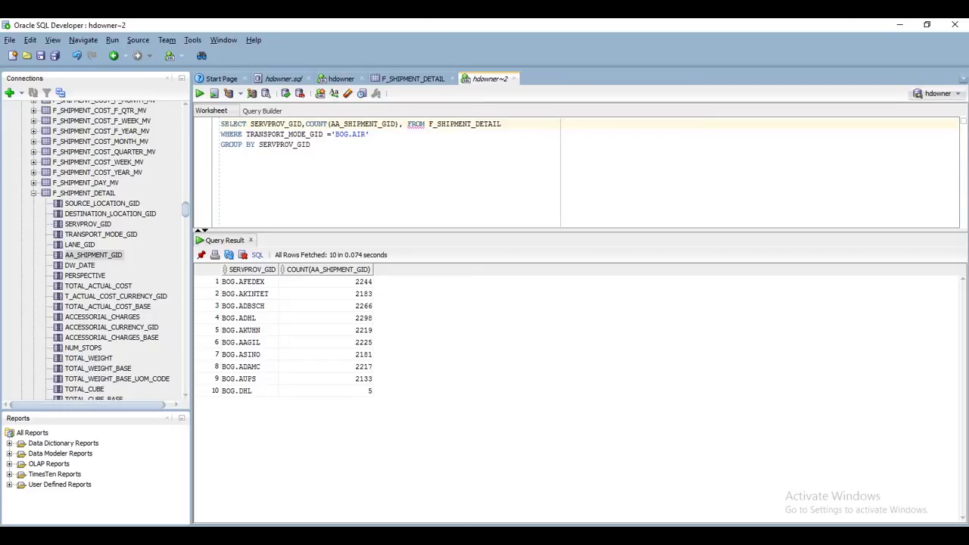
{"action": "type", "text": "SUM"}
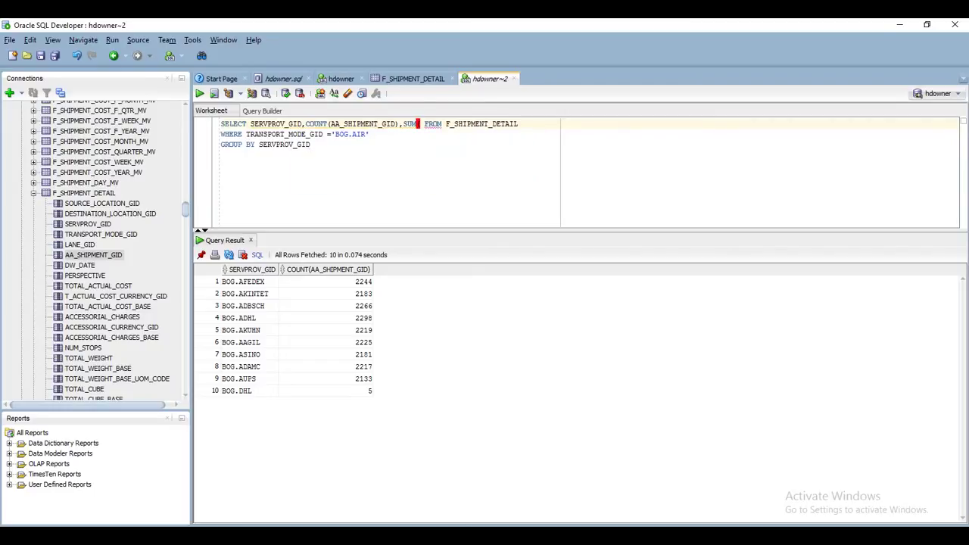
{"action": "type", "text": "(TOTAL"}
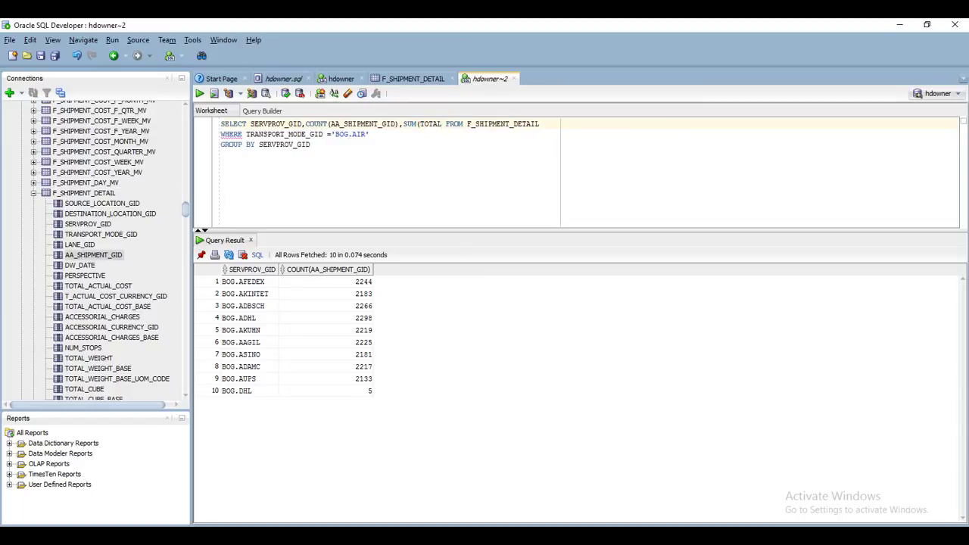
{"action": "type", "text": "_"}
{"action": "type", "text": "ACTUAL"}
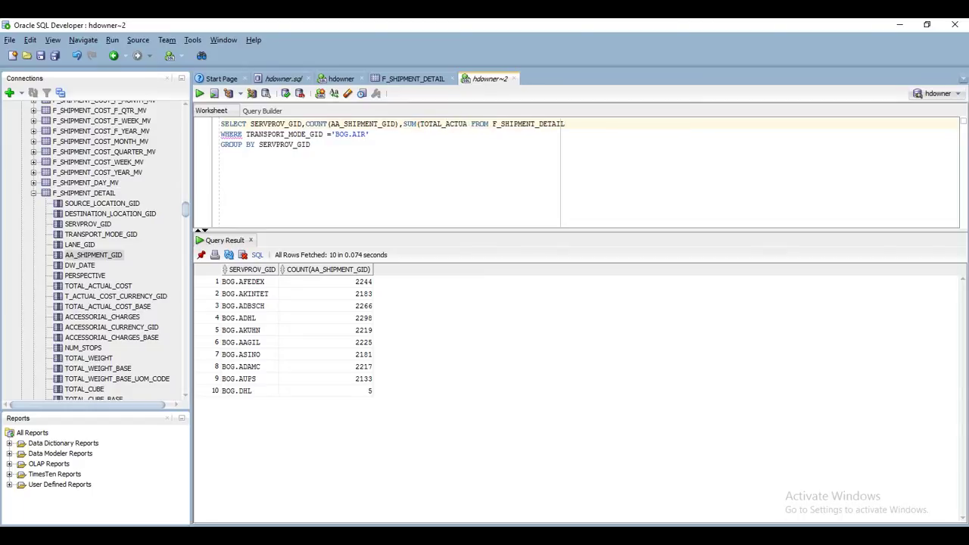
{"action": "type", "text": "_"}
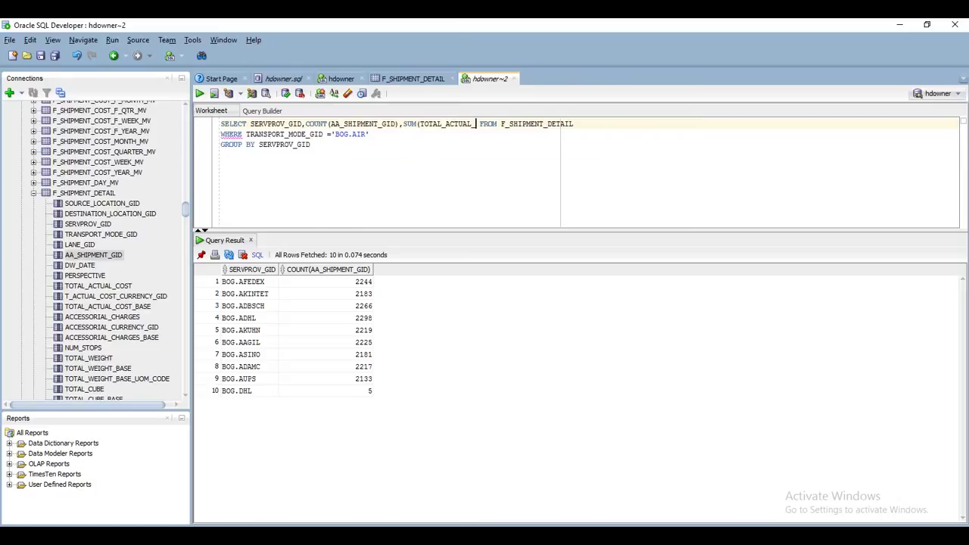
{"action": "key", "text": "Down"}
{"action": "key", "text": "Return"}
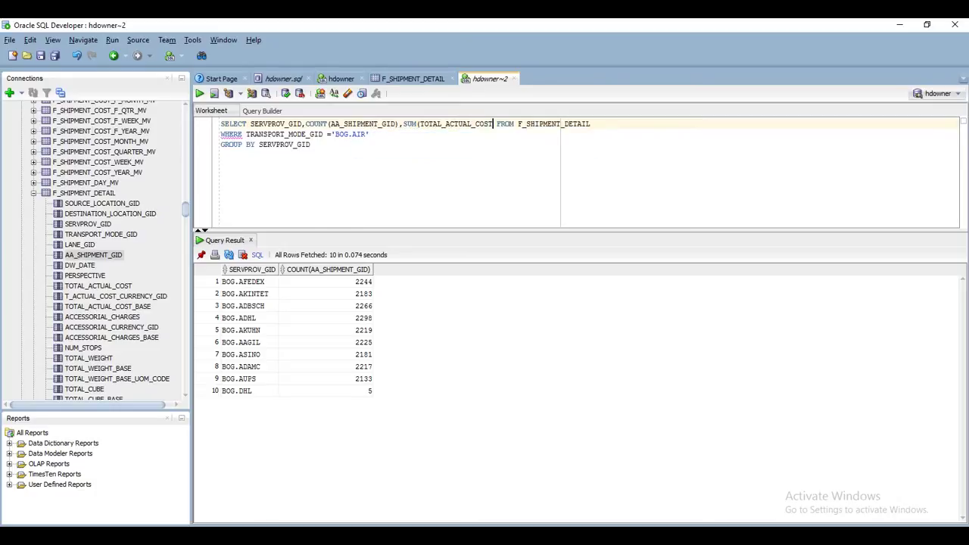
{"action": "type", "text": ")"}
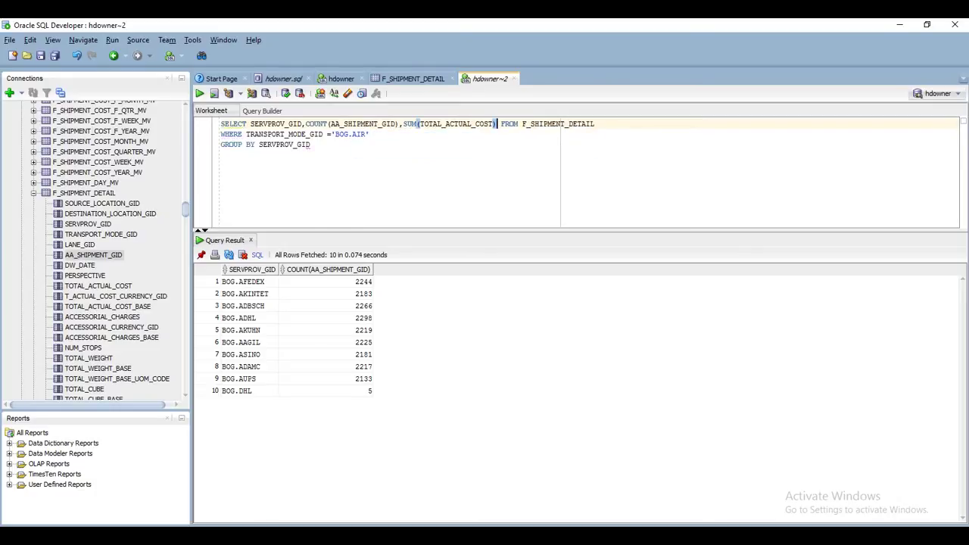
{"action": "key", "text": "ctrl+Return"}
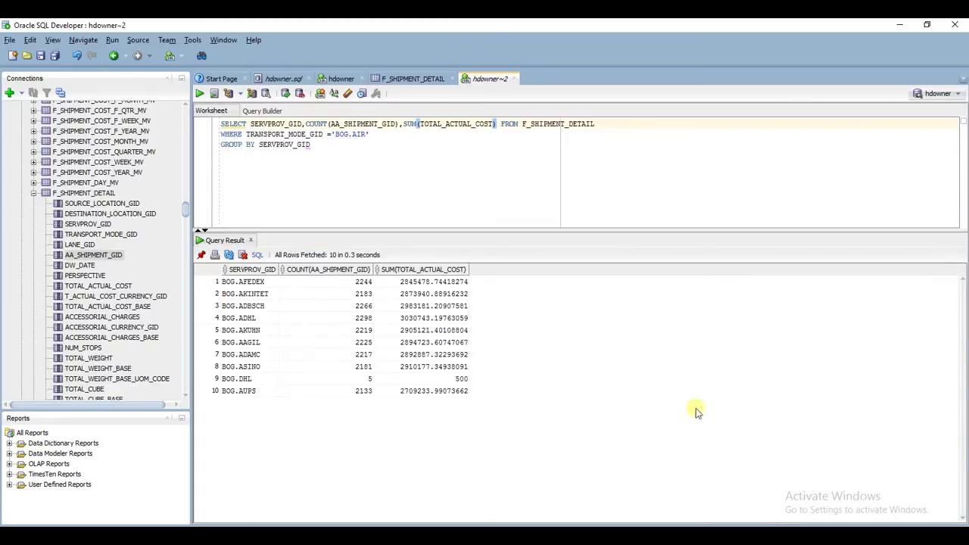
Wrap the cost sum in ROUND(...,0), fix the parenthesis and re-run for whole-number totals
{"action": "left_click", "coordinate": [404, 125]}
{"action": "type", "text": "ROUND"}
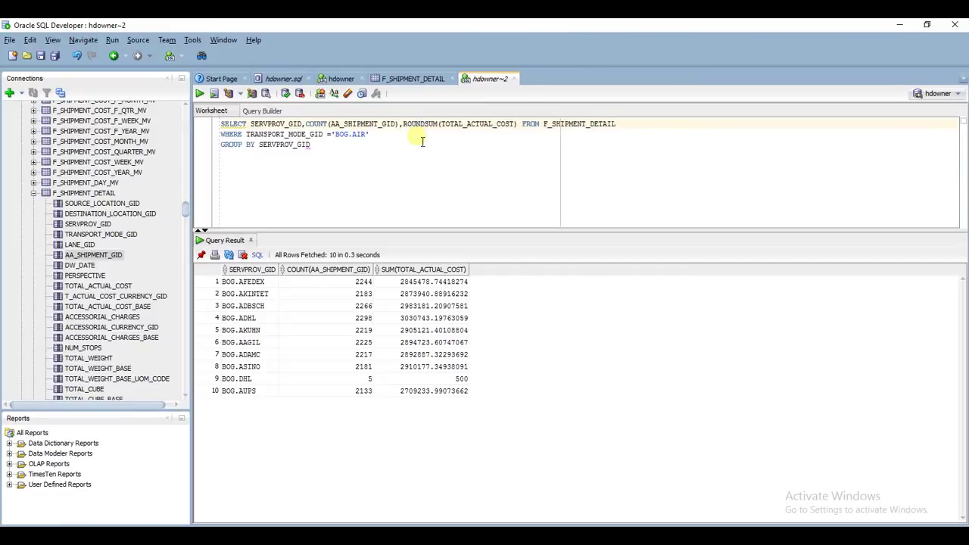
{"action": "type", "text": "("}
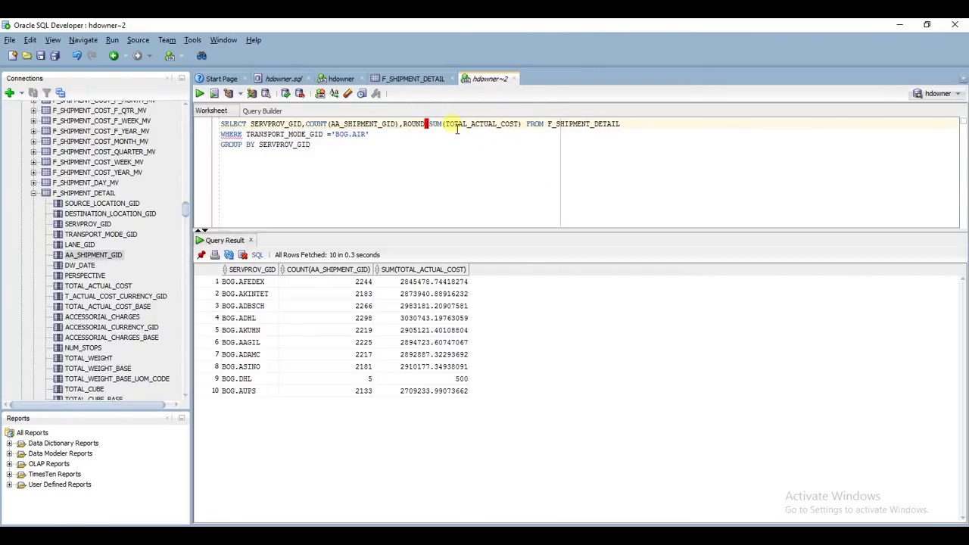
{"action": "type", "text": "("}
{"action": "left_click", "coordinate": [528, 126]}
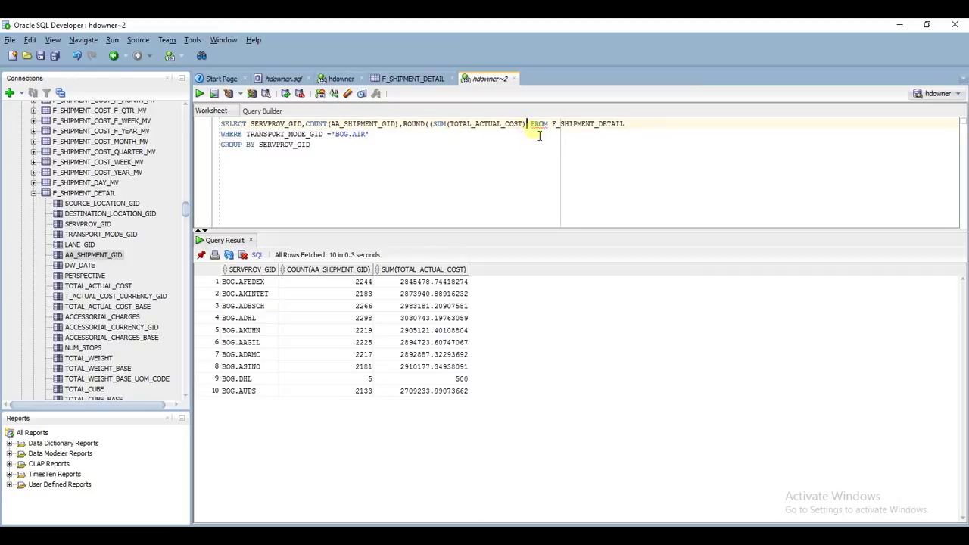
{"action": "type", "text": ",0)"}
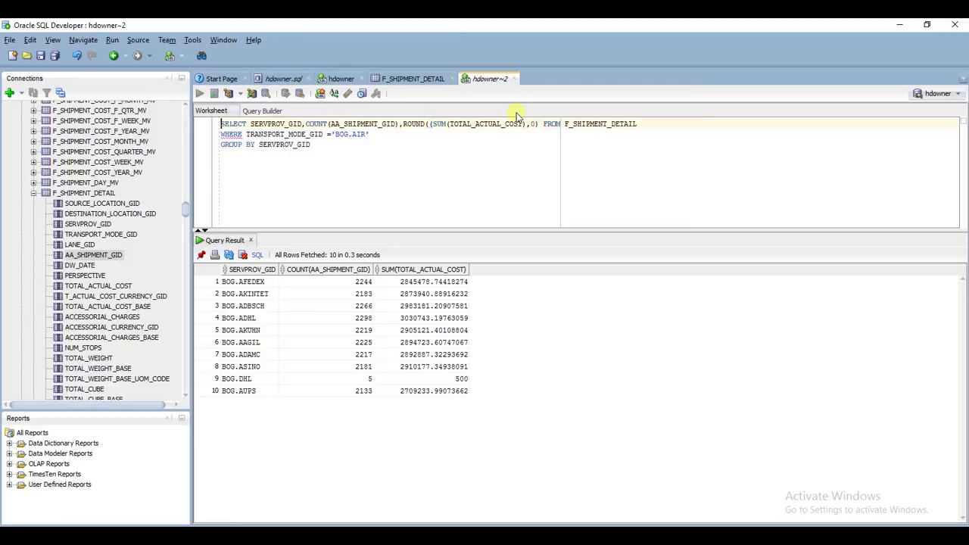
{"action": "key", "text": "ctrl+Return"}
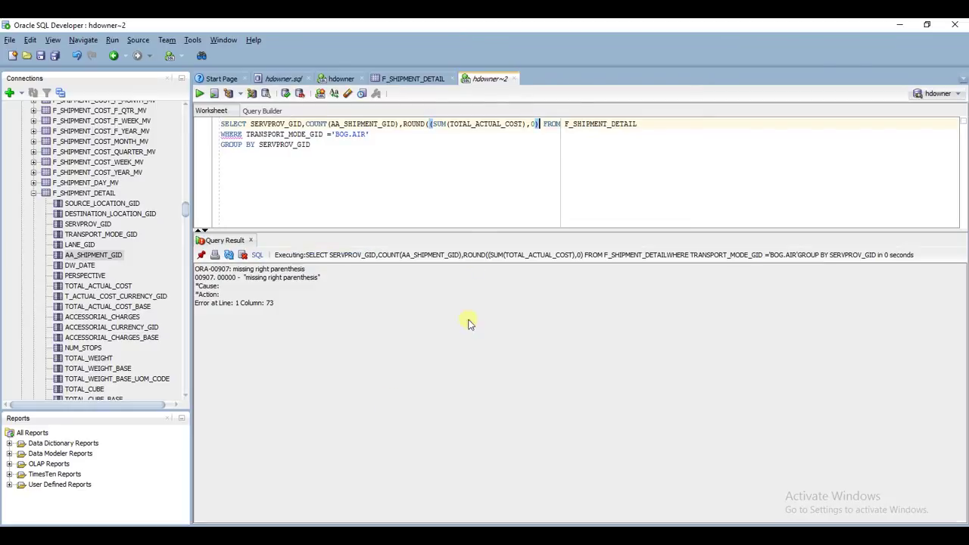
{"action": "left_click", "coordinate": [460, 178]}
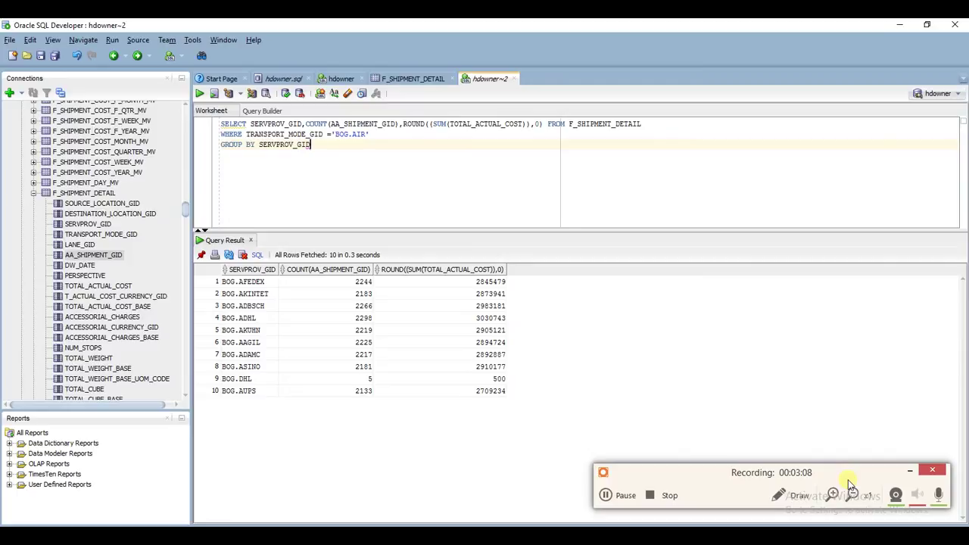
Exit SQL Developer immediately without saving the open worksheets or script
{"action": "left_click", "coordinate": [956, 25]}
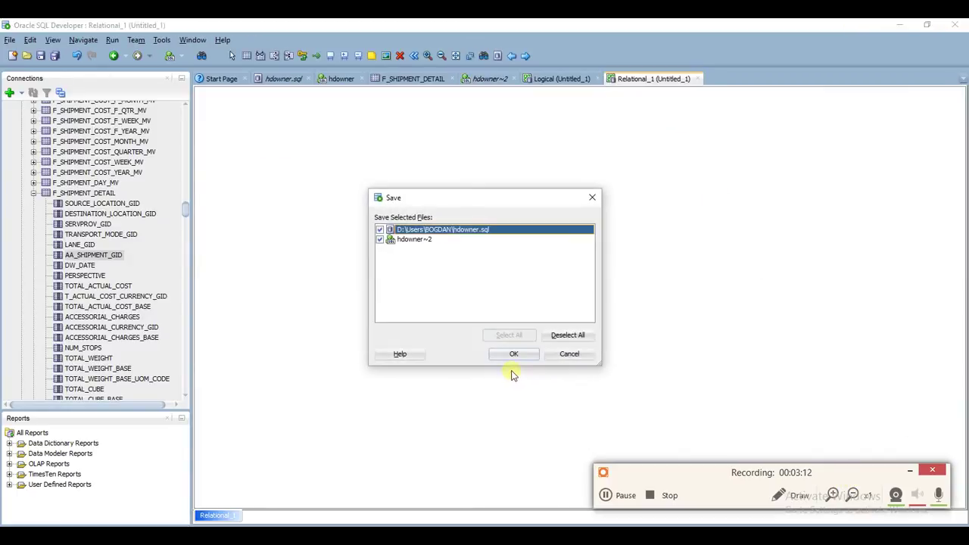
{"action": "left_click", "coordinate": [560, 359]}
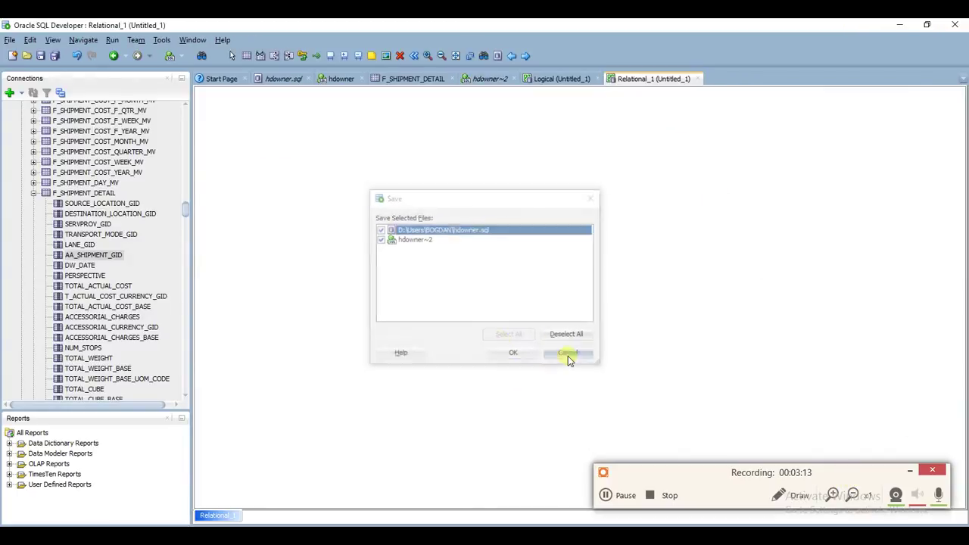
{"action": "left_click", "coordinate": [948, 26]}
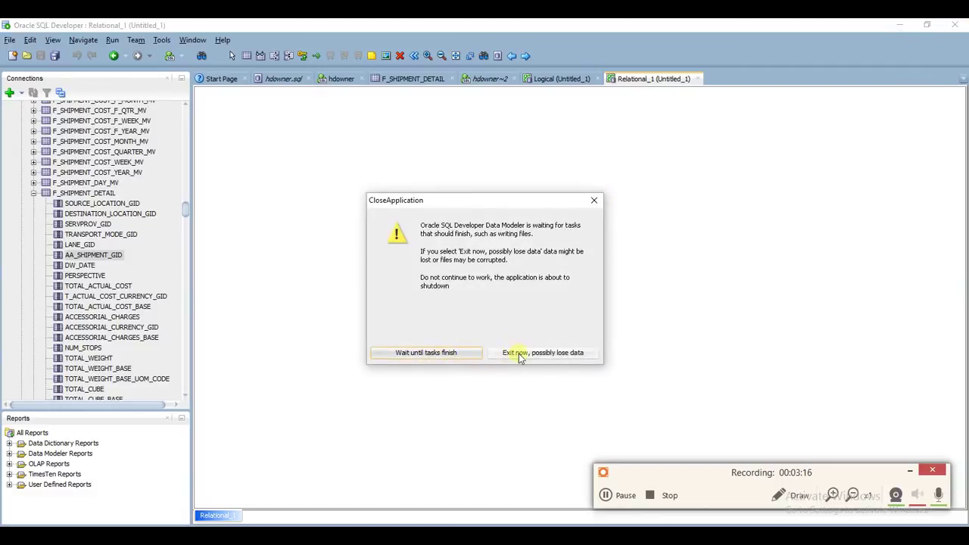
{"action": "left_click", "coordinate": [519, 358]}
{"action": "left_click", "coordinate": [515, 354]}
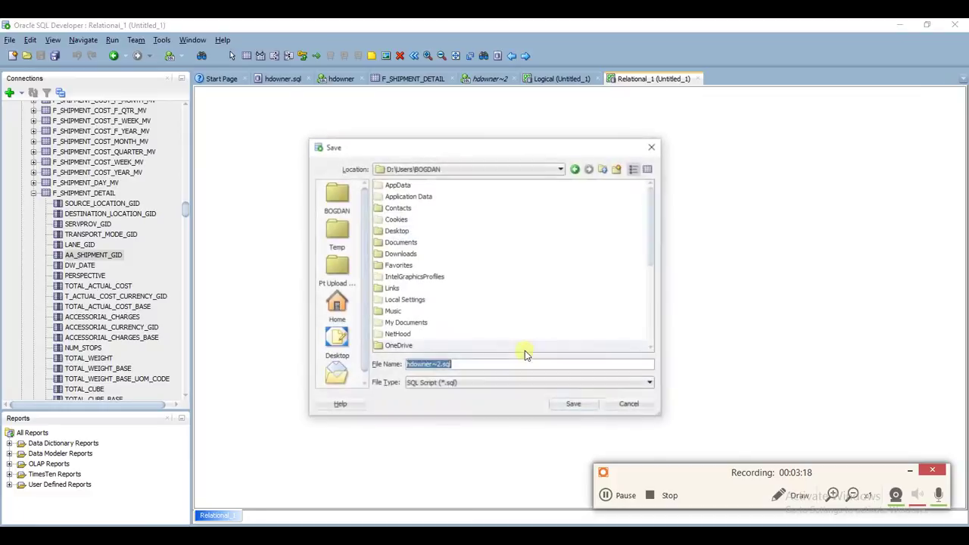
{"action": "left_click", "coordinate": [629, 404]}
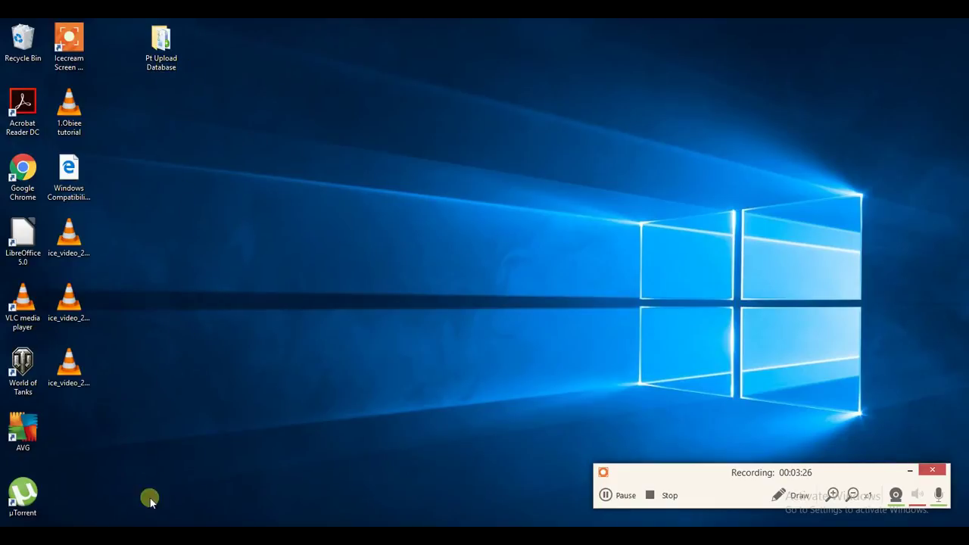
Run the start script in Pt Upload Database's bin folder as administrator
{"action": "double_click", "coordinate": [161, 44]}
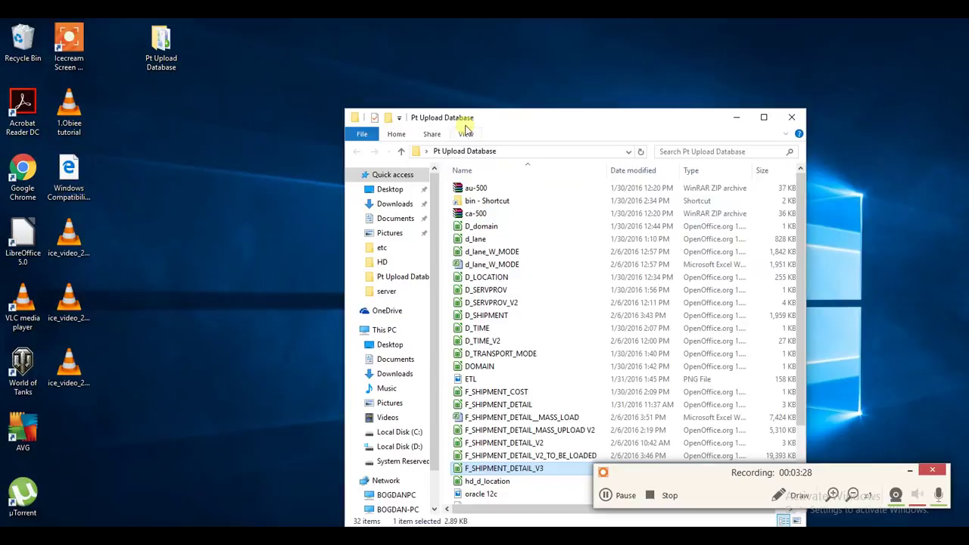
{"action": "double_click", "coordinate": [487, 200]}
{"action": "double_click", "coordinate": [590, 119]}
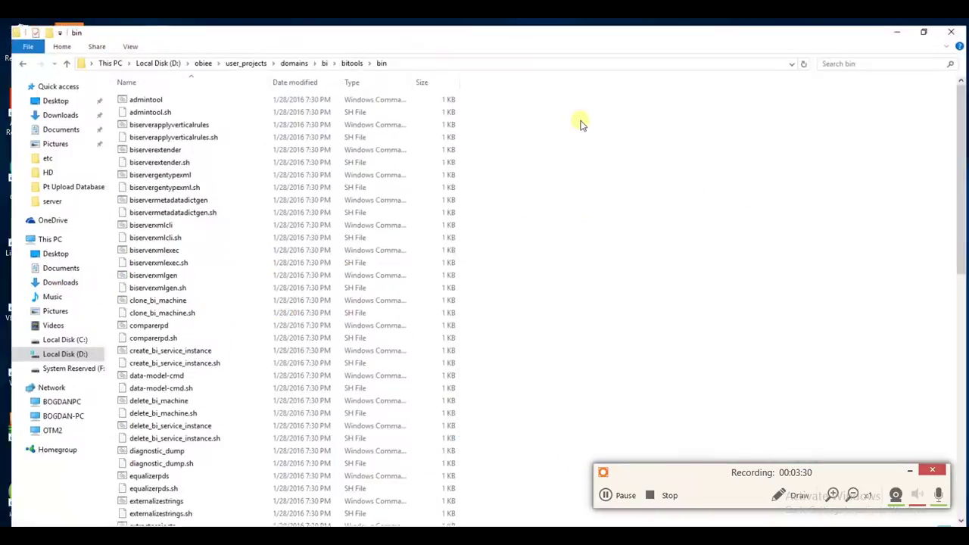
{"action": "left_click", "coordinate": [303, 244]}
{"action": "type", "text": "start"}
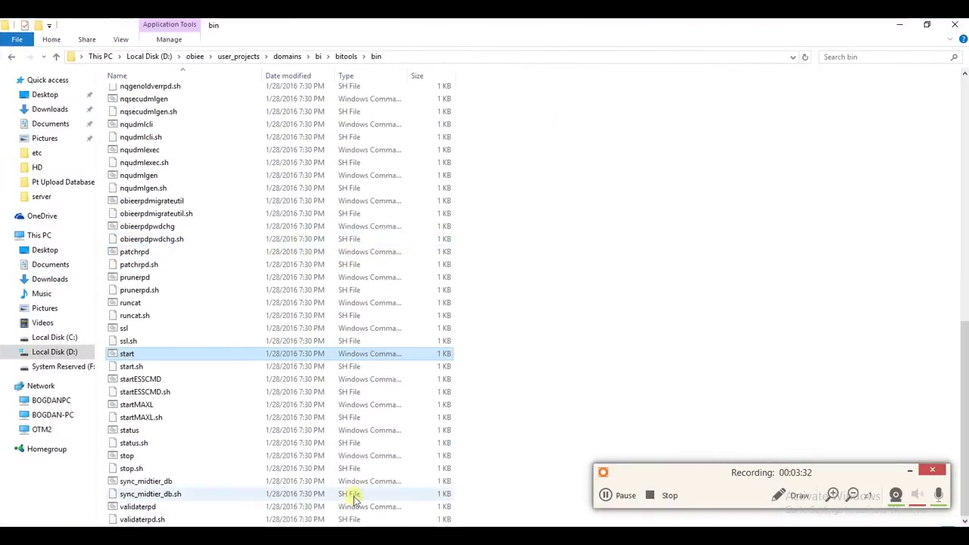
{"action": "right_click", "coordinate": [148, 354]}
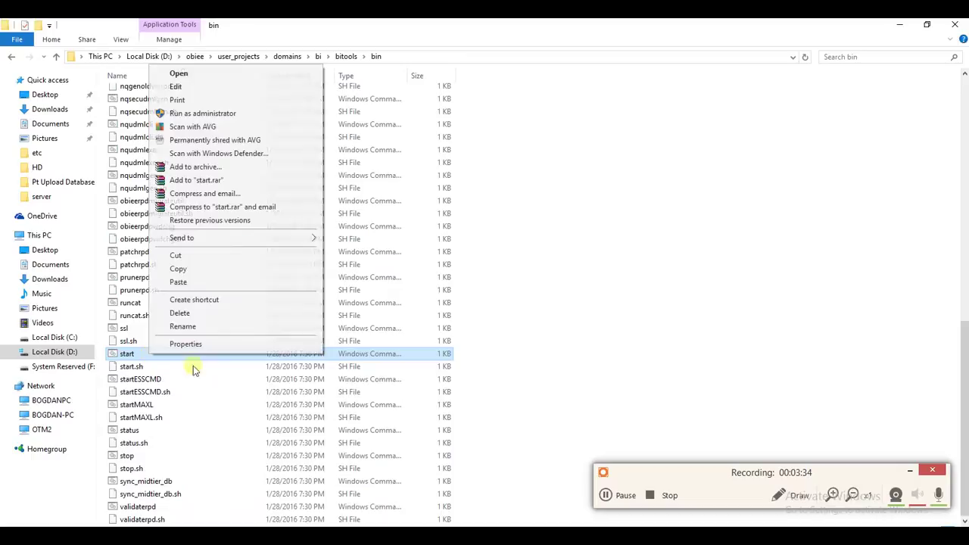
{"action": "left_click", "coordinate": [238, 113]}
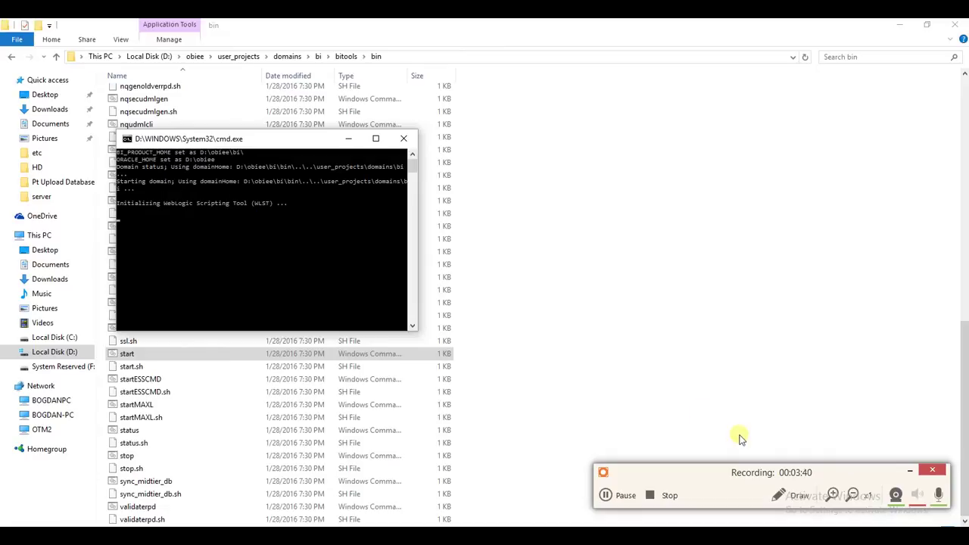
{"action": "left_click", "coordinate": [656, 500]}
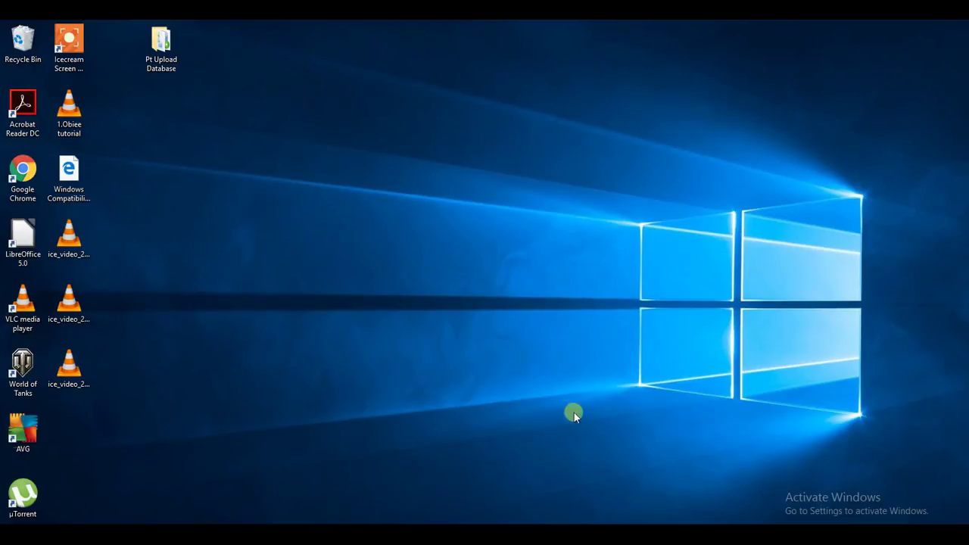
Sign in to the OBIEE analytics page in Chrome and create a Transportation Intelligence analysis
{"action": "double_click", "coordinate": [23, 172]}
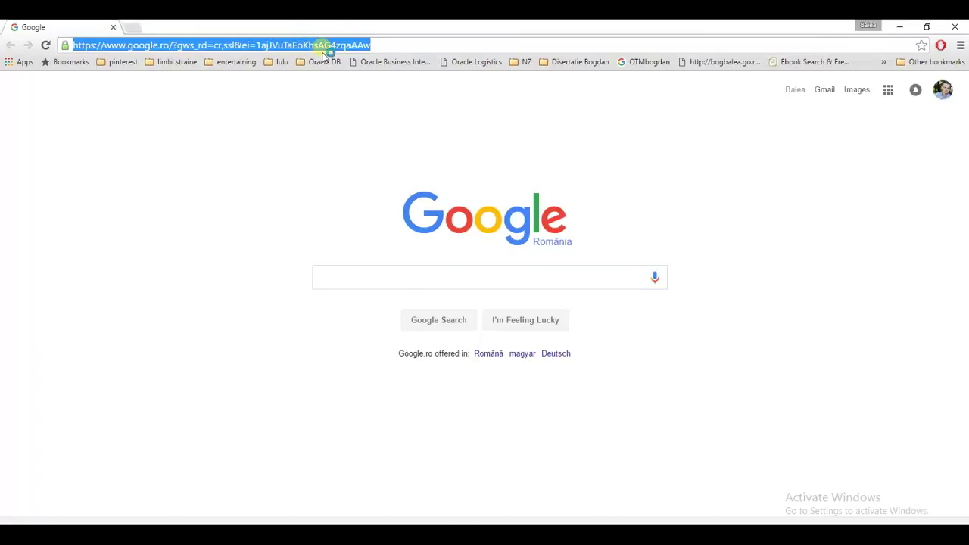
{"action": "type", "text": "bog"}
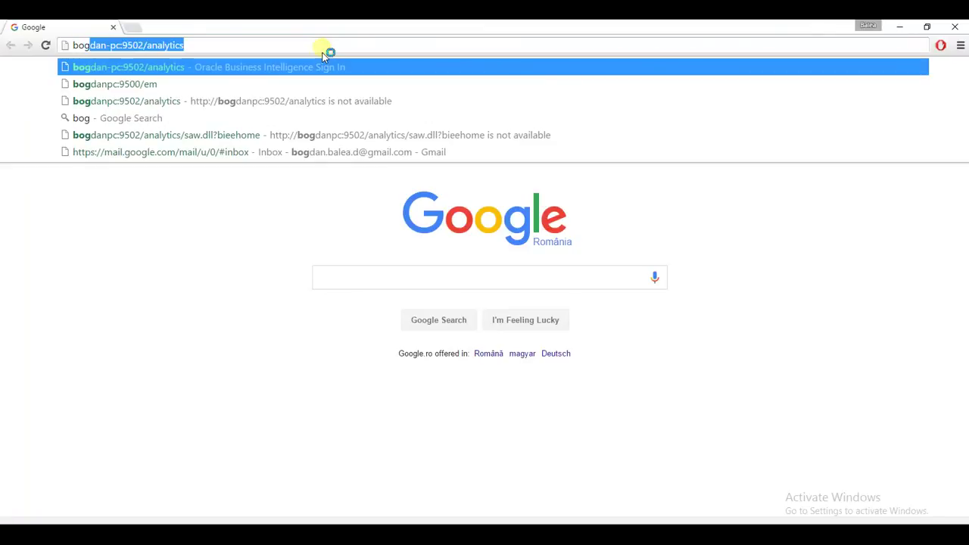
{"action": "key", "text": "Return"}
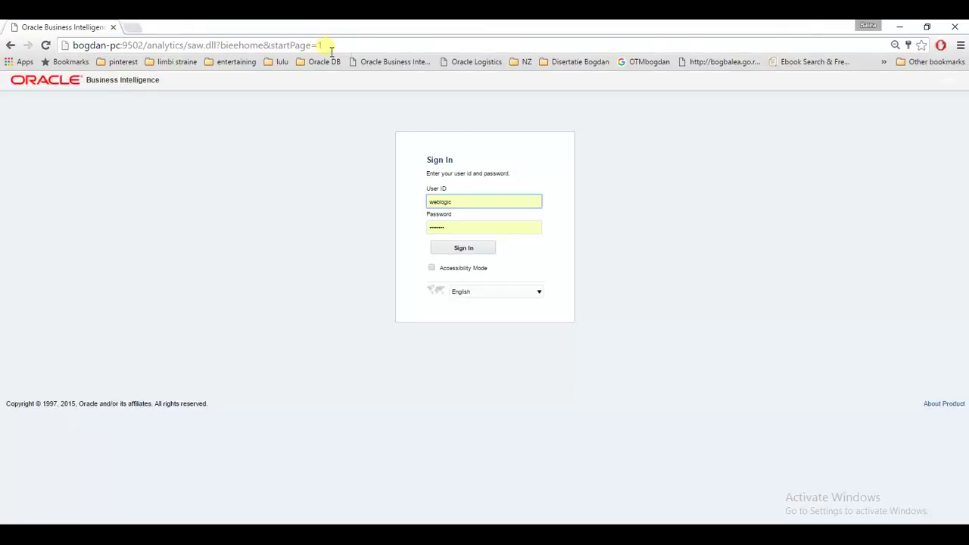
{"action": "key", "text": "ctrl+plus"}
{"action": "left_click", "coordinate": [459, 268]}
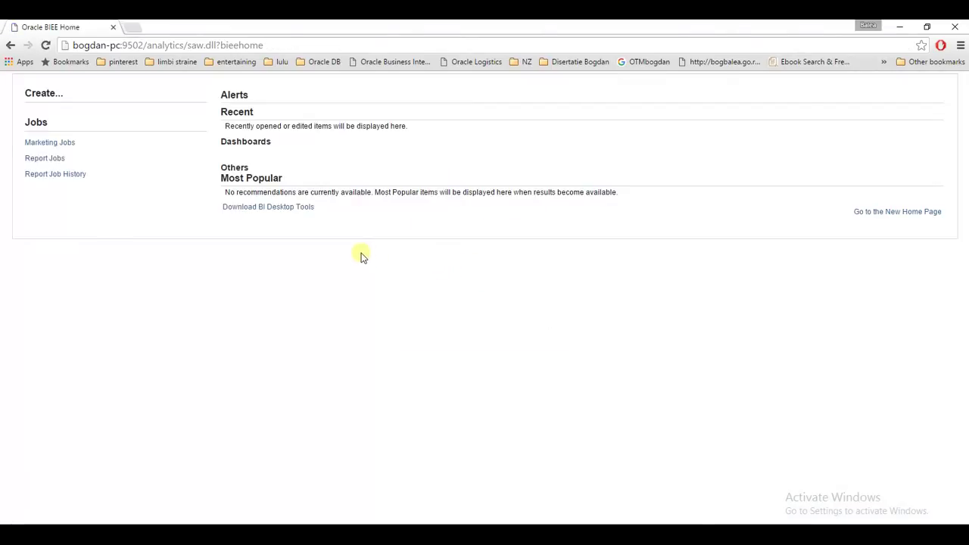
{"action": "left_click", "coordinate": [74, 204]}
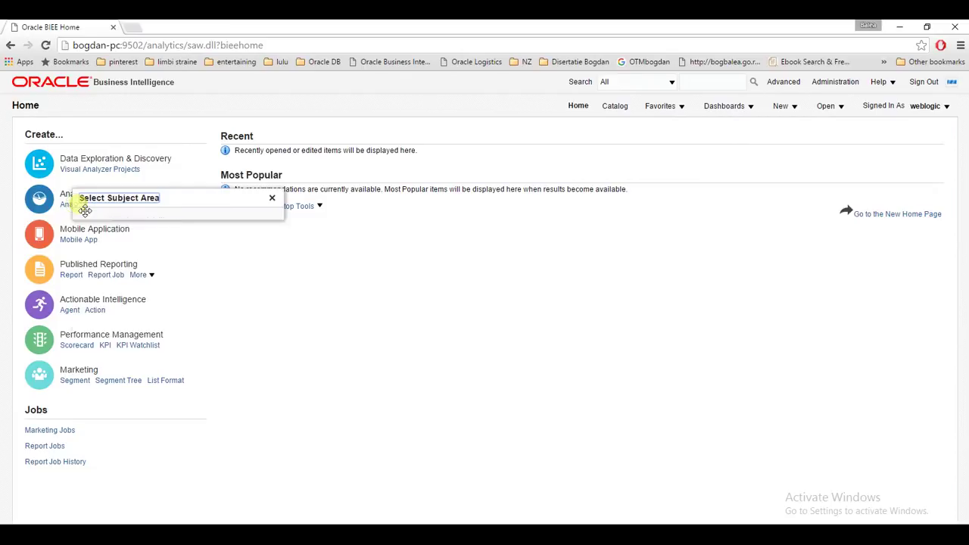
{"action": "left_click", "coordinate": [133, 222]}
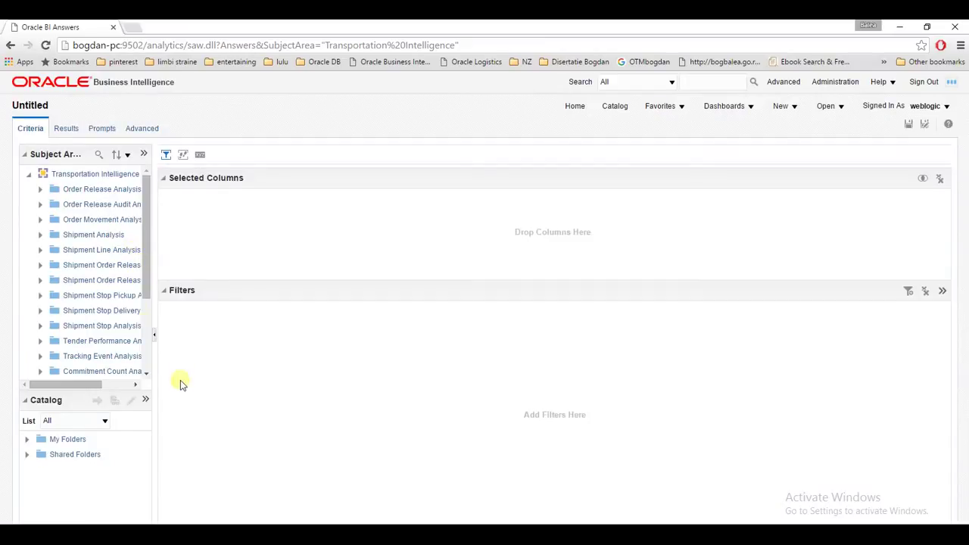
Add FTI Shipment GID from Shipment Analysis > Shipment Dimensions to the columns
{"action": "left_click_drag", "start_coordinate": [155, 334], "coordinate": [216, 312]}
{"action": "scroll", "coordinate": [118, 353], "scroll_direction": "down", "scroll_amount": 2}
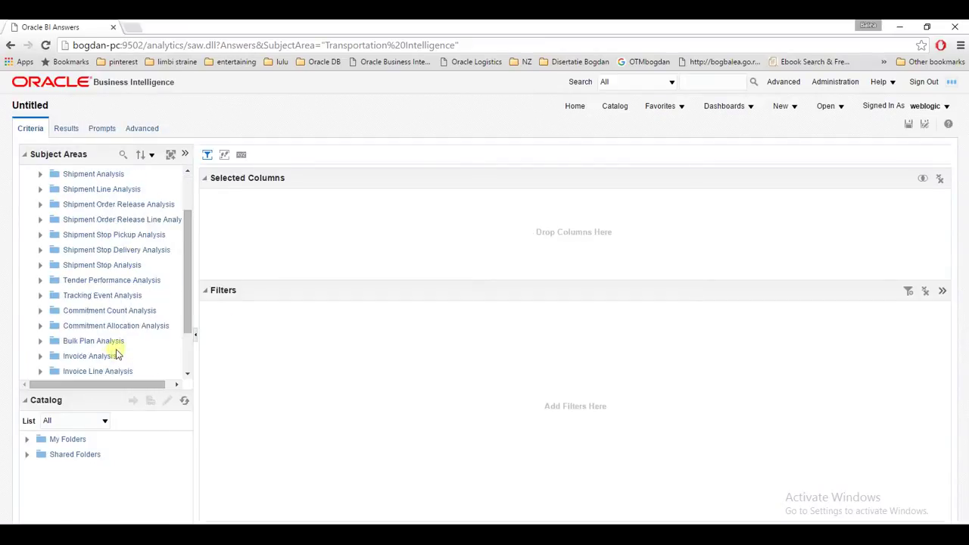
{"action": "scroll", "coordinate": [125, 357], "scroll_direction": "down", "scroll_amount": 2}
{"action": "left_click_drag", "start_coordinate": [114, 399], "coordinate": [114, 455]}
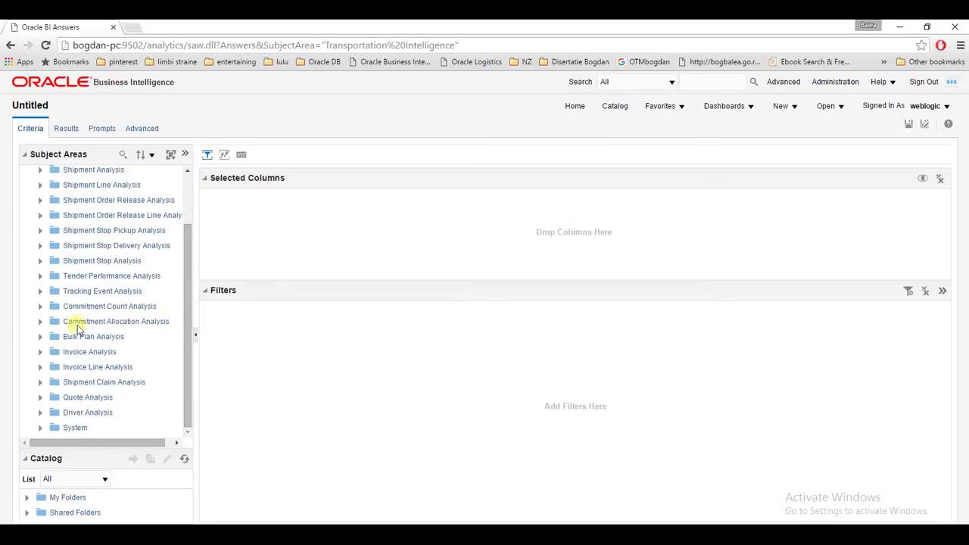
{"action": "scroll", "coordinate": [87, 326], "scroll_direction": "up", "scroll_amount": 2}
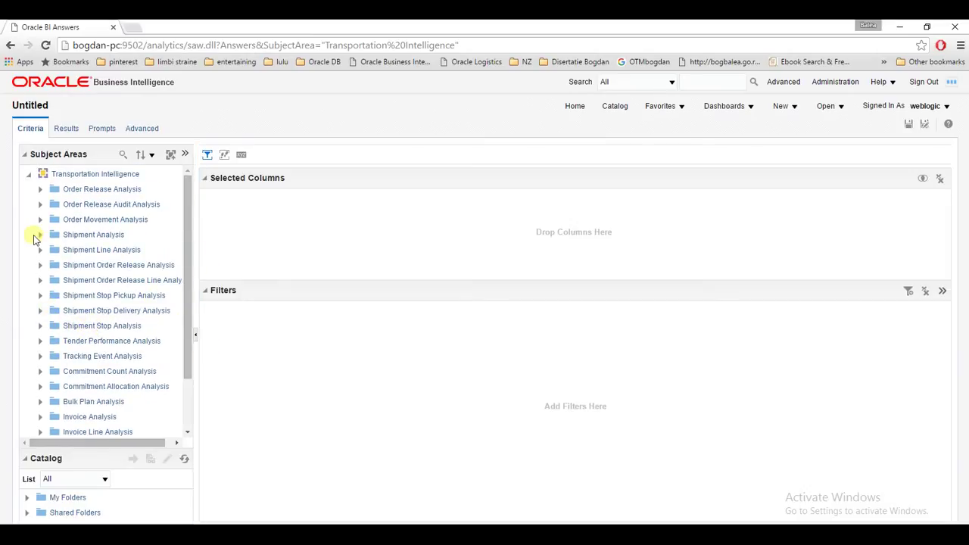
{"action": "left_click", "coordinate": [40, 235]}
{"action": "left_click_drag", "start_coordinate": [189, 277], "coordinate": [189, 331]}
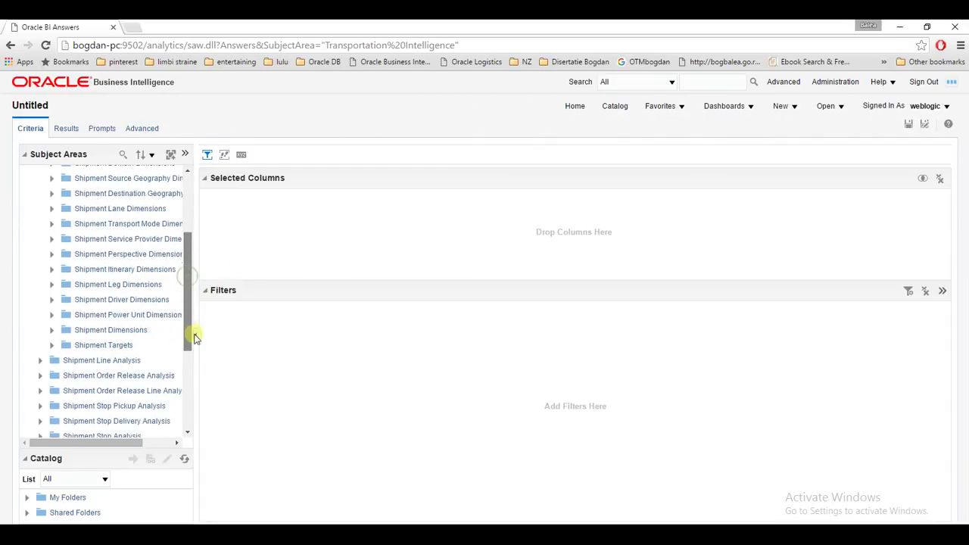
{"action": "left_click", "coordinate": [51, 332]}
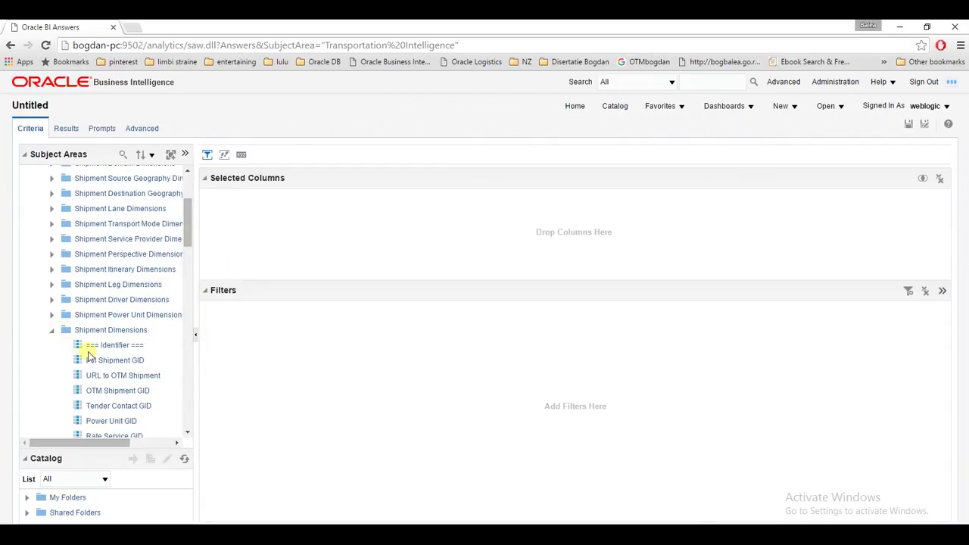
{"action": "double_click", "coordinate": [127, 361]}
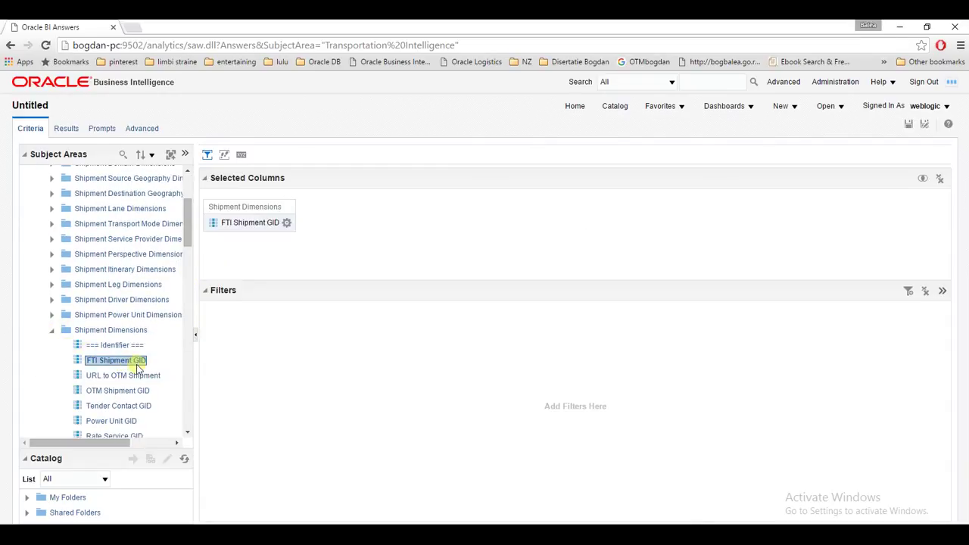
Preview the results as a list of shipment IDs, then return to the criteria
{"action": "left_click", "coordinate": [286, 222]}
{"action": "mouse_move", "coordinate": [333, 238]}
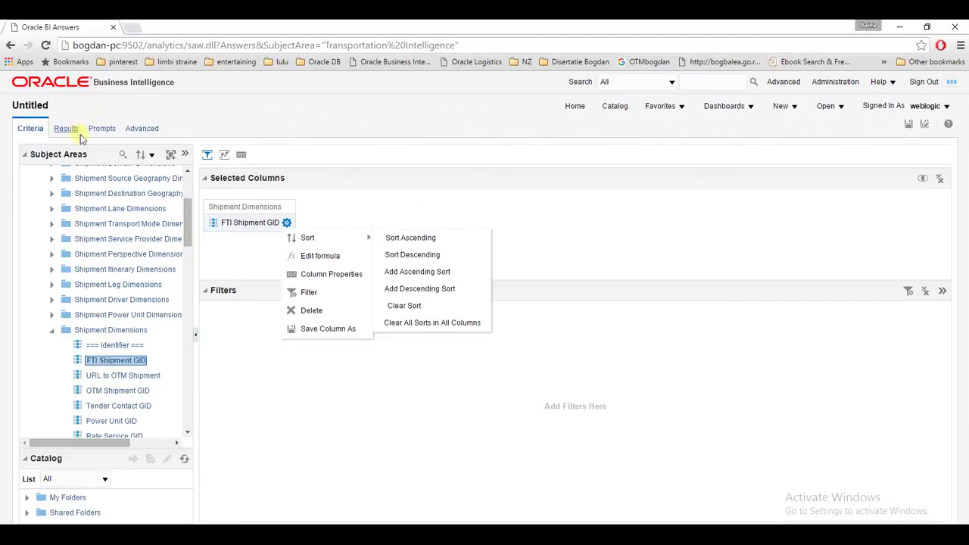
{"action": "left_click", "coordinate": [73, 136]}
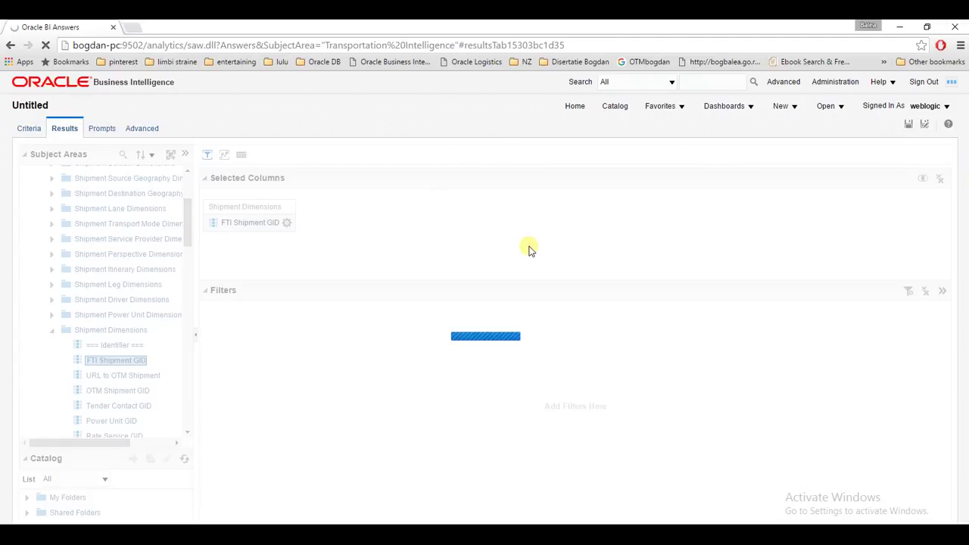
{"action": "left_click", "coordinate": [29, 128]}
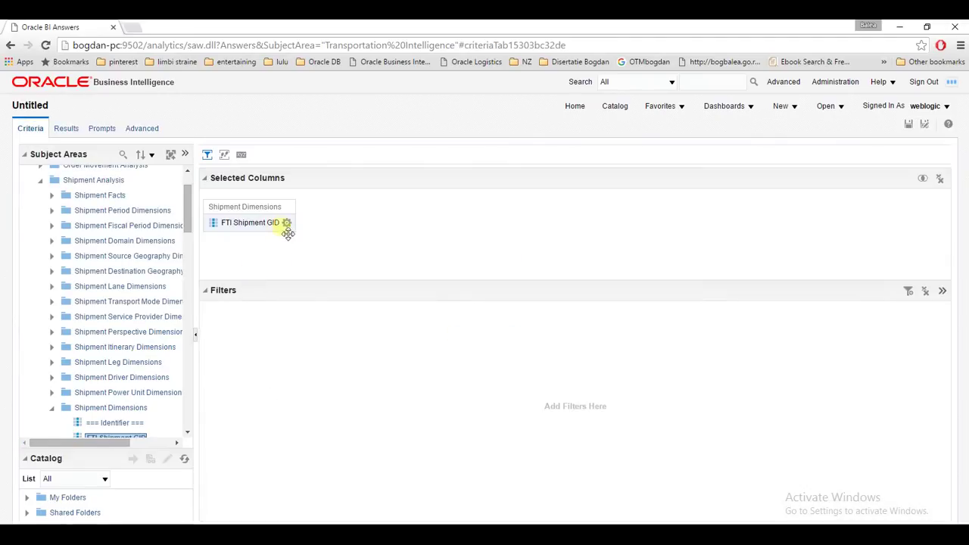
Filter FTI Shipment GID with the 'is not null' condition
{"action": "left_click", "coordinate": [287, 223]}
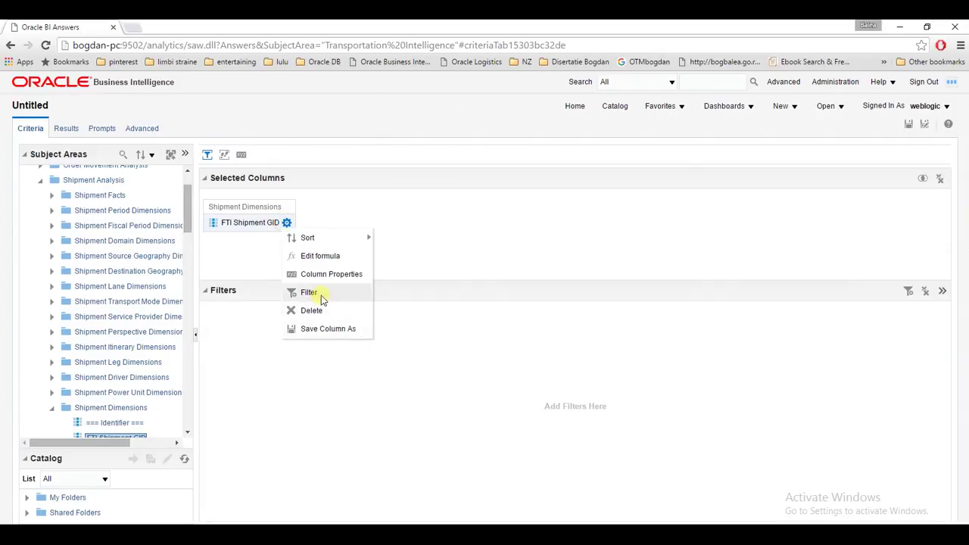
{"action": "left_click", "coordinate": [311, 293]}
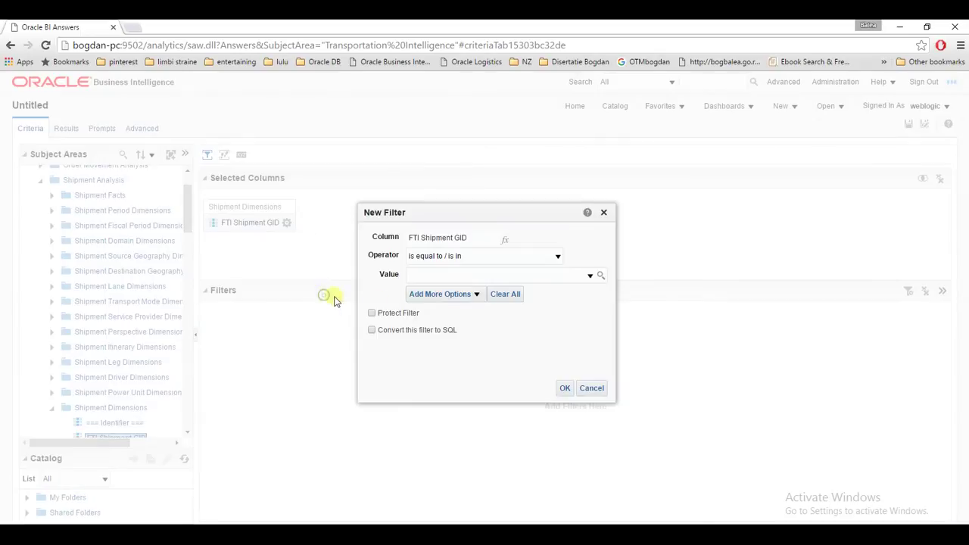
{"action": "left_click", "coordinate": [558, 258]}
{"action": "left_click", "coordinate": [477, 338]}
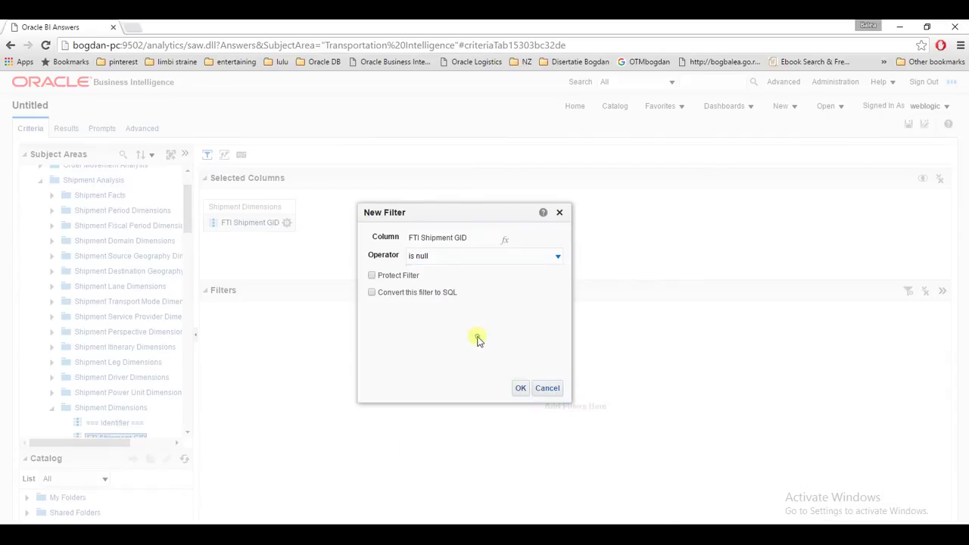
{"action": "left_click", "coordinate": [536, 257]}
{"action": "left_click", "coordinate": [489, 345]}
{"action": "left_click", "coordinate": [521, 387]}
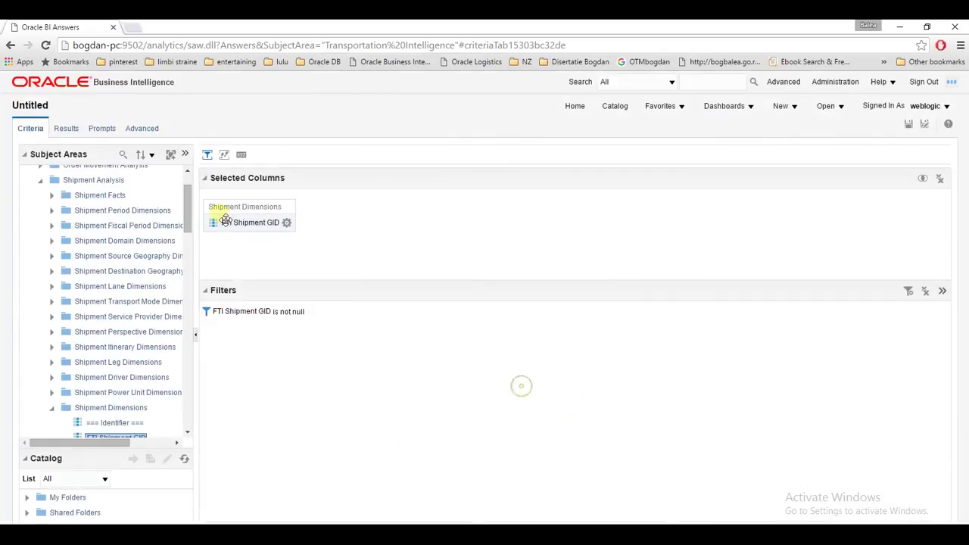
Remove the FTI Shipment GID column, keeping only its filter
{"action": "left_click", "coordinate": [287, 223]}
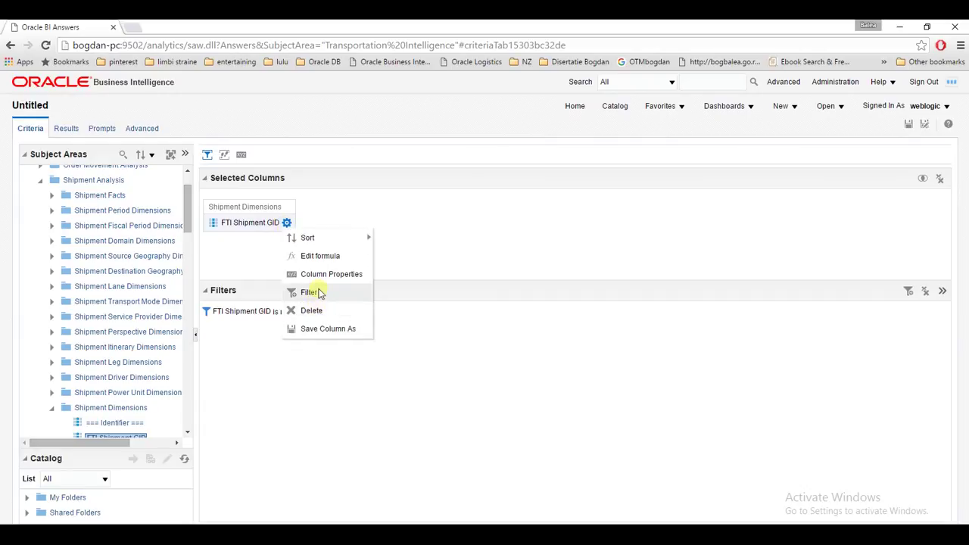
{"action": "left_click", "coordinate": [319, 298]}
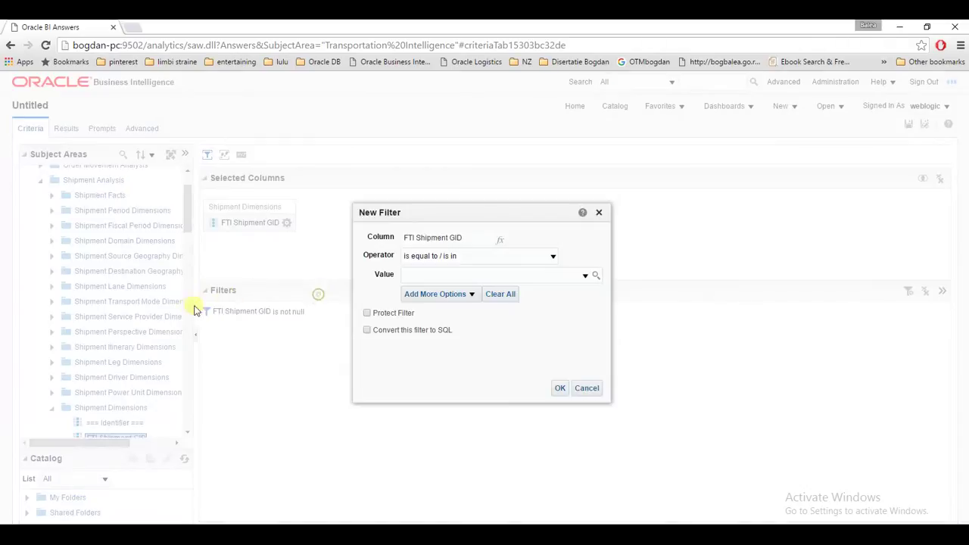
{"action": "left_click", "coordinate": [586, 389]}
{"action": "left_click", "coordinate": [286, 223]}
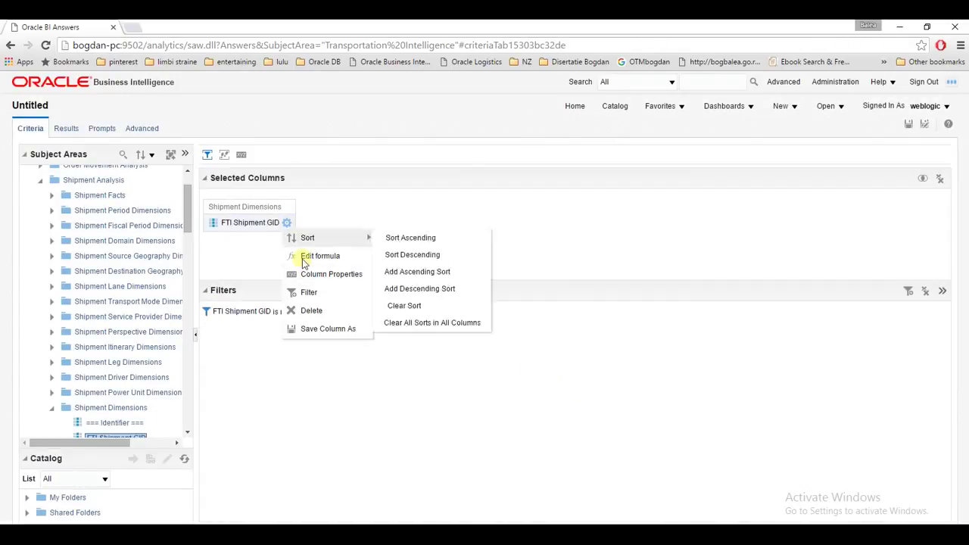
{"action": "left_click", "coordinate": [325, 312]}
{"action": "scroll", "coordinate": [151, 322], "scroll_direction": "up", "scroll_amount": 3}
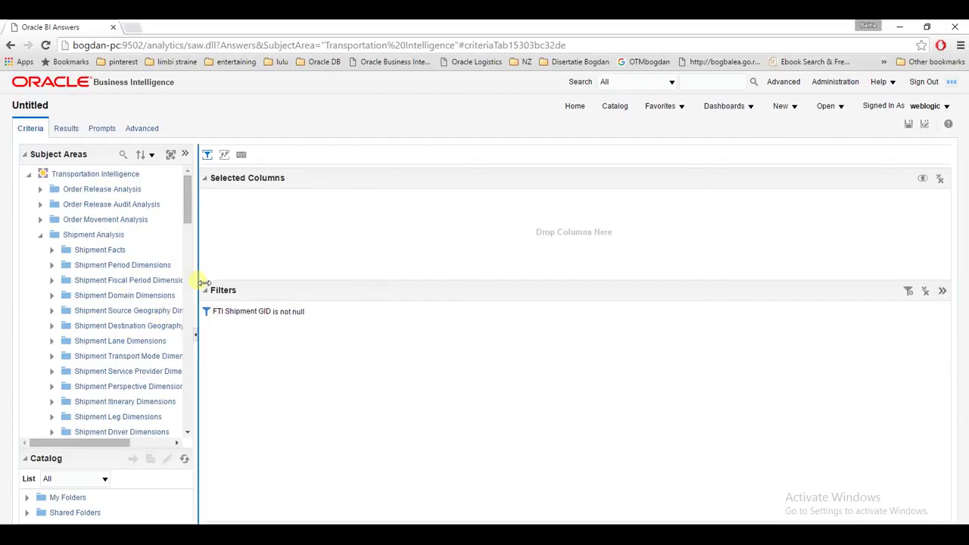
Add Shipment Count and Actual Cost Base from Shipment Facts as analysis columns
{"action": "left_click_drag", "start_coordinate": [203, 278], "coordinate": [243, 269]}
{"action": "left_click", "coordinate": [51, 249]}
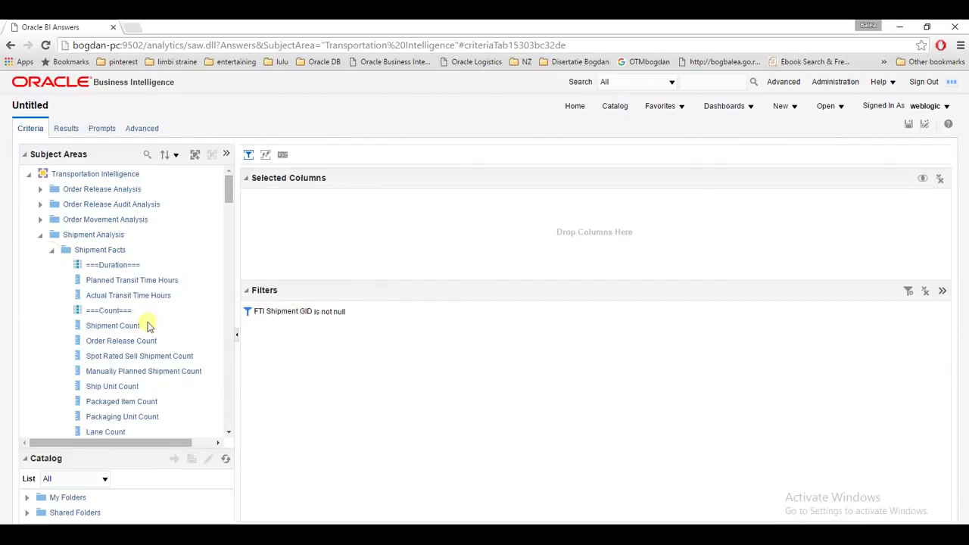
{"action": "double_click", "coordinate": [125, 326]}
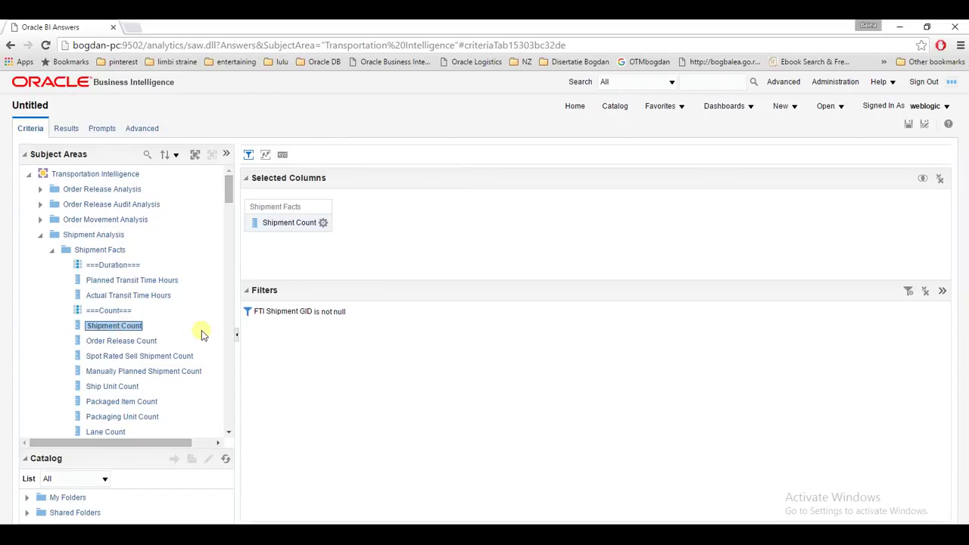
{"action": "scroll", "coordinate": [138, 335], "scroll_direction": "down", "scroll_amount": 1}
{"action": "scroll", "coordinate": [138, 336], "scroll_direction": "down", "scroll_amount": 5}
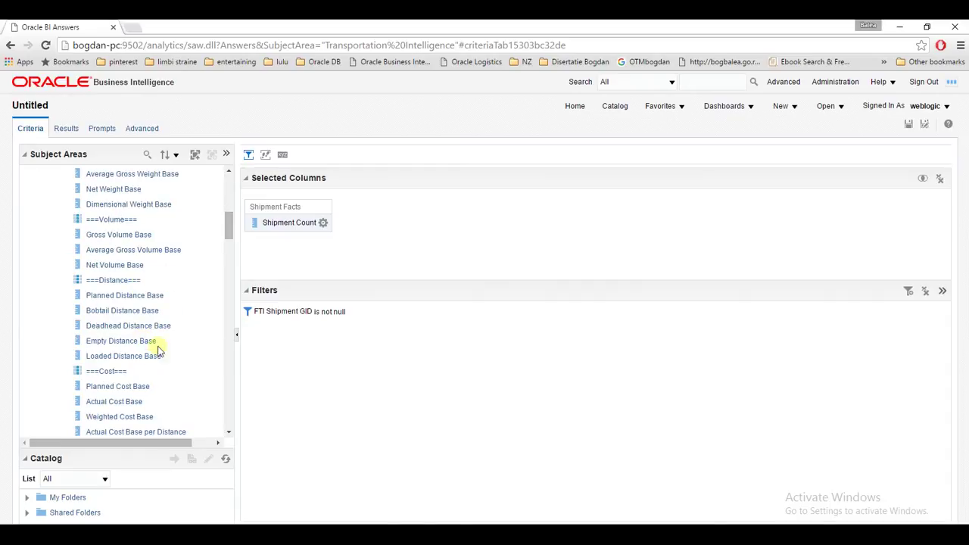
{"action": "double_click", "coordinate": [121, 402]}
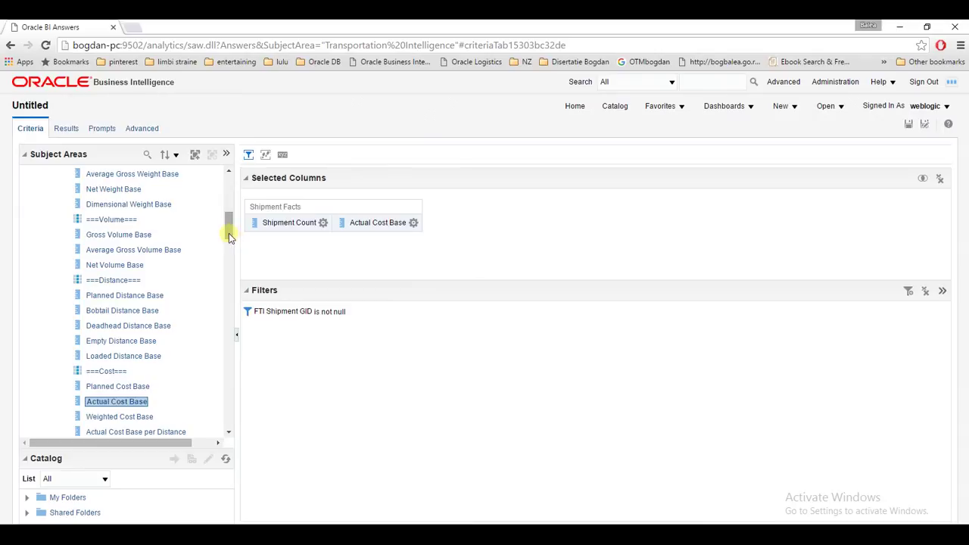
{"action": "left_click_drag", "start_coordinate": [229, 233], "coordinate": [230, 311]}
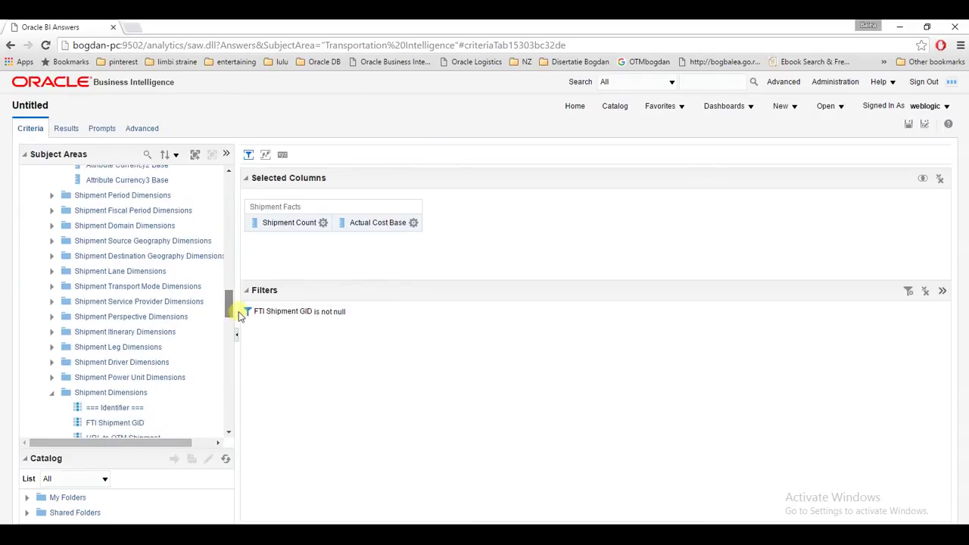
{"action": "left_click", "coordinate": [51, 286]}
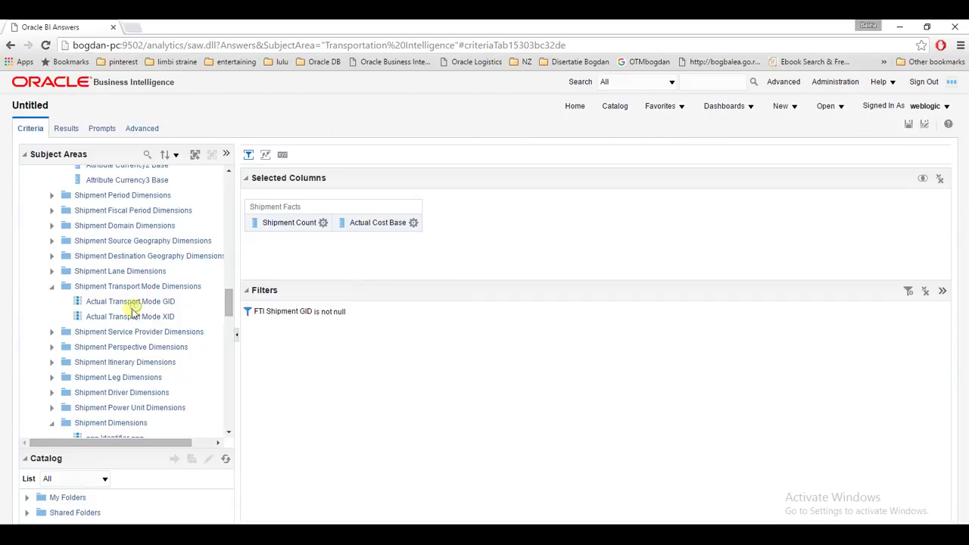
Filter Actual Transport Mode GID to equal BOG.AIR
{"action": "double_click", "coordinate": [181, 302]}
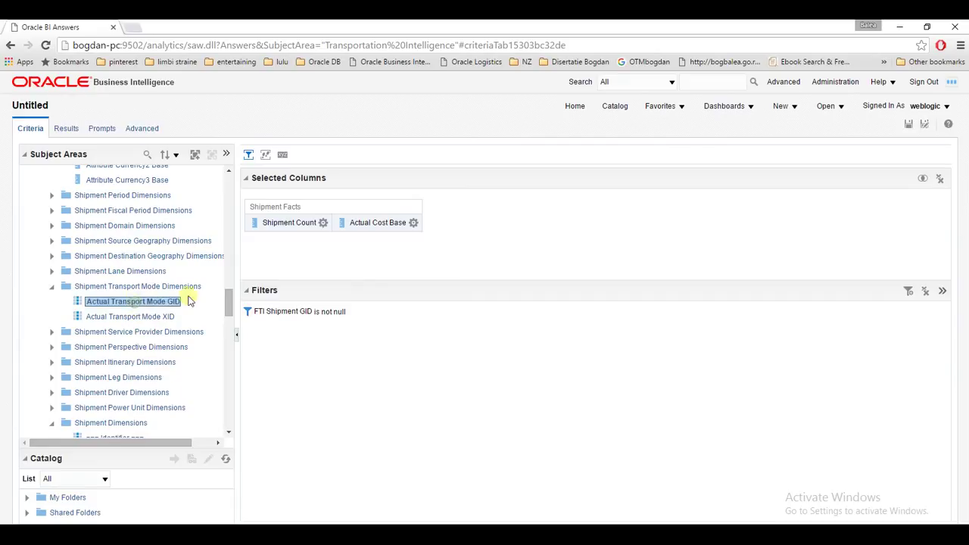
{"action": "left_click", "coordinate": [552, 223]}
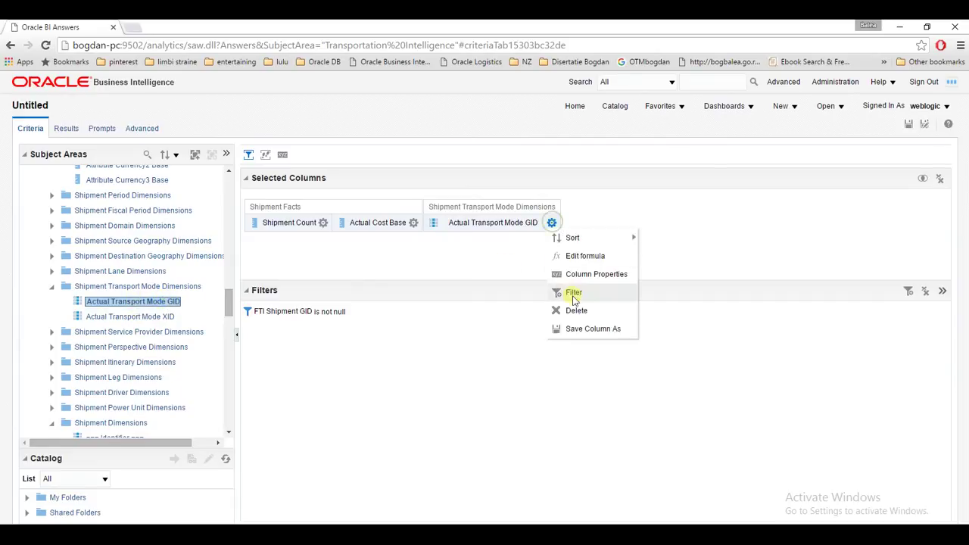
{"action": "left_click", "coordinate": [574, 295]}
{"action": "left_click", "coordinate": [553, 256]}
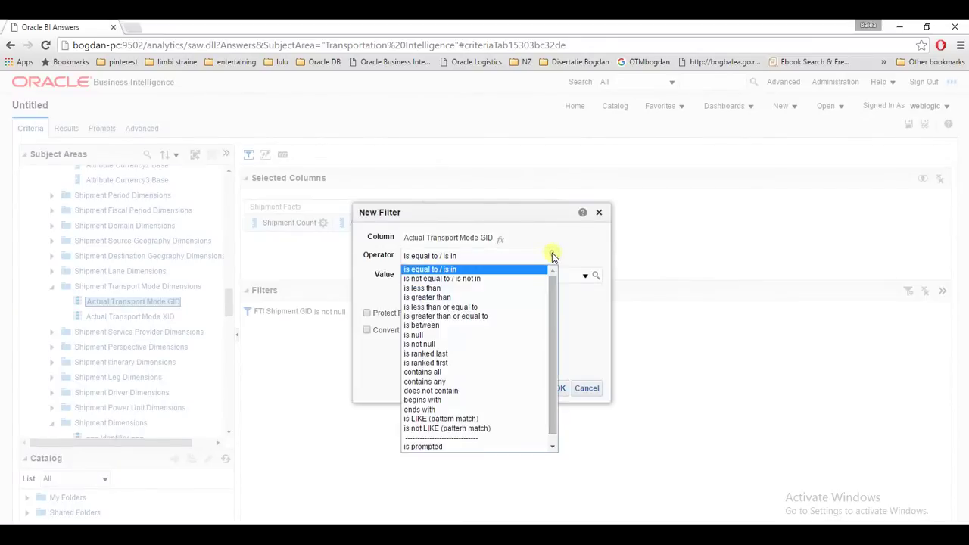
{"action": "left_click", "coordinate": [554, 255]}
{"action": "left_click", "coordinate": [585, 277]}
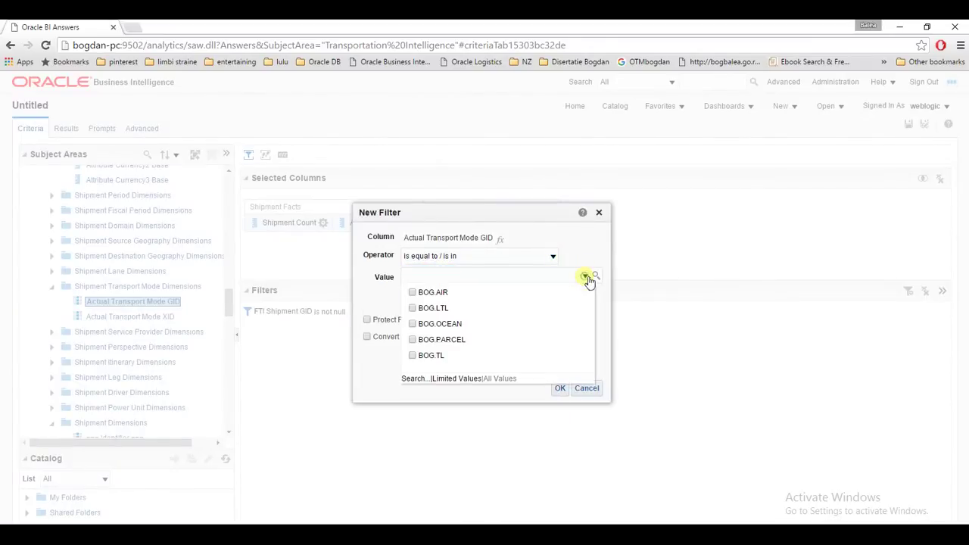
{"action": "left_click", "coordinate": [412, 292]}
{"action": "left_click", "coordinate": [564, 391]}
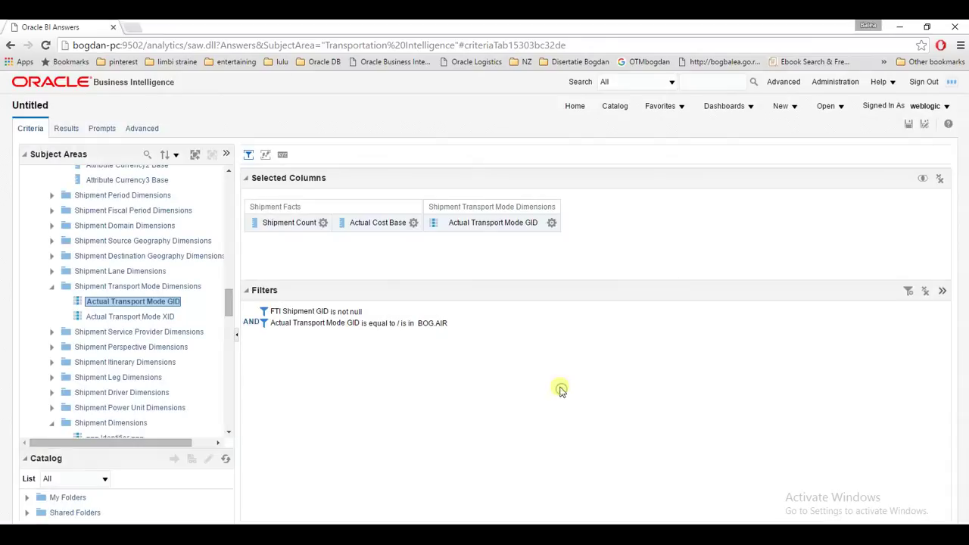
{"action": "left_click", "coordinate": [552, 222]}
Replace the transport mode column with Actual Service Provider GID and preview results
{"action": "left_click", "coordinate": [576, 311]}
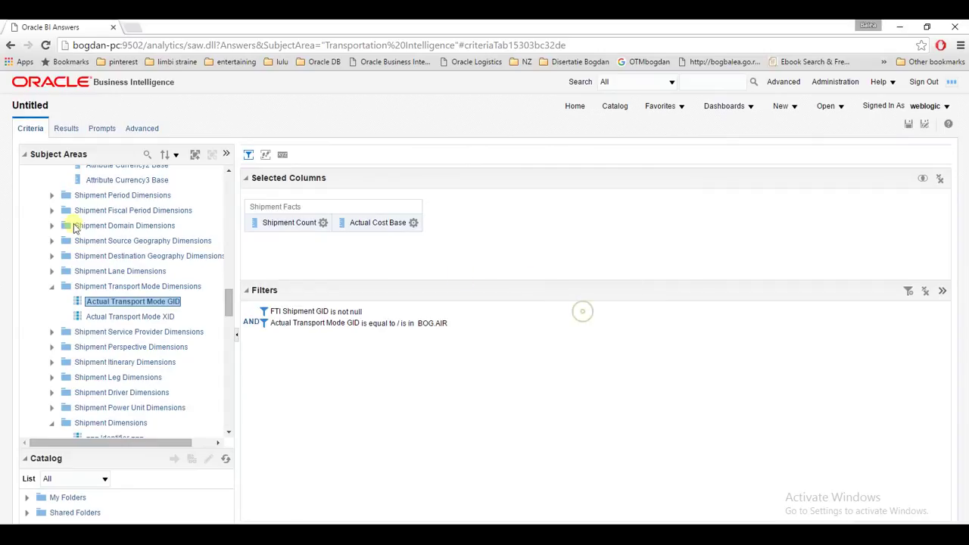
{"action": "left_click", "coordinate": [51, 333]}
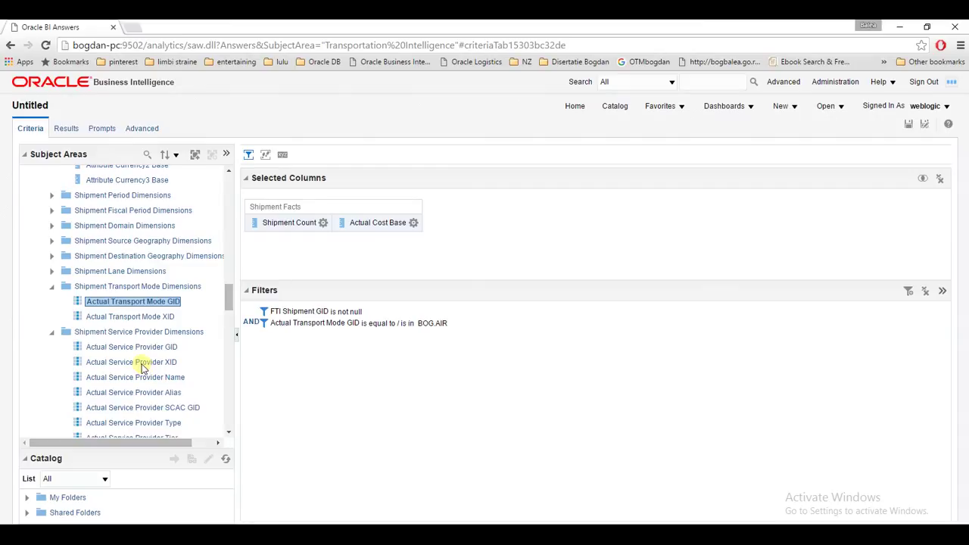
{"action": "double_click", "coordinate": [134, 347]}
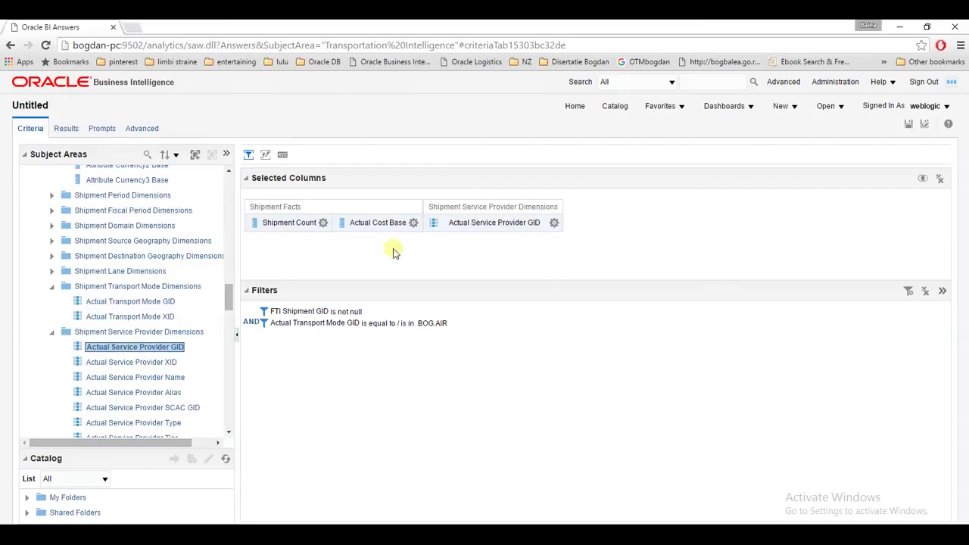
{"action": "left_click", "coordinate": [74, 132]}
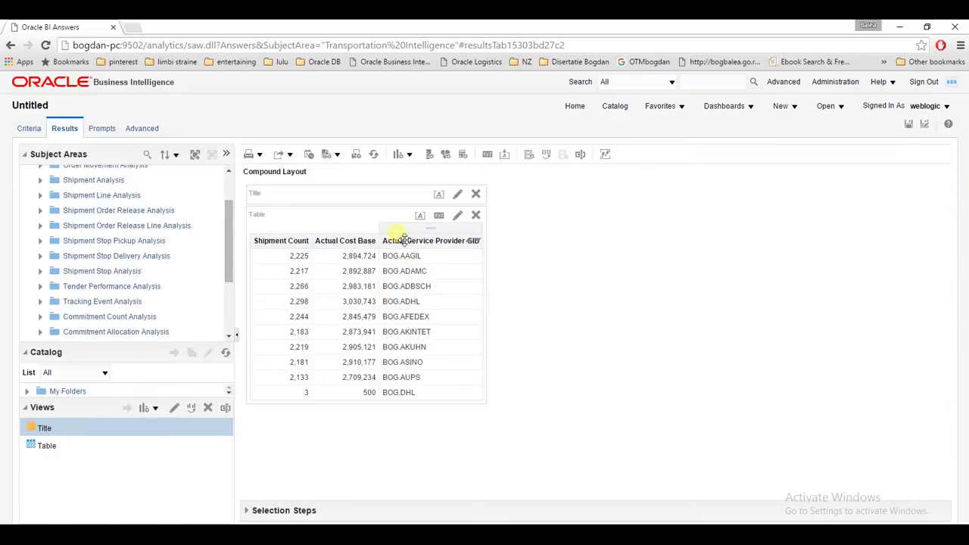
Move Actual Service Provider GID before Shipment Count and resize the Catalog and Views panes
{"action": "left_click_drag", "start_coordinate": [415, 239], "coordinate": [271, 244]}
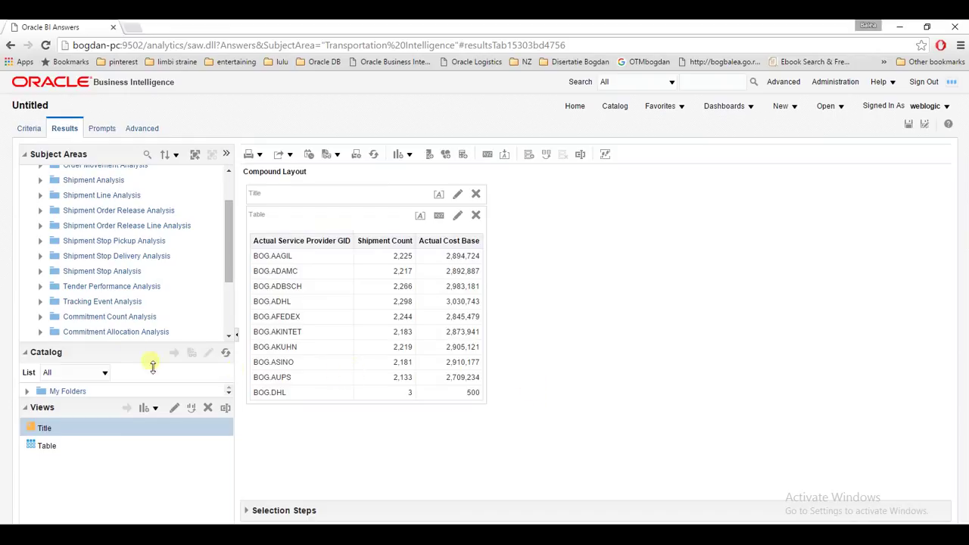
{"action": "left_click_drag", "start_coordinate": [112, 362], "coordinate": [111, 323]}
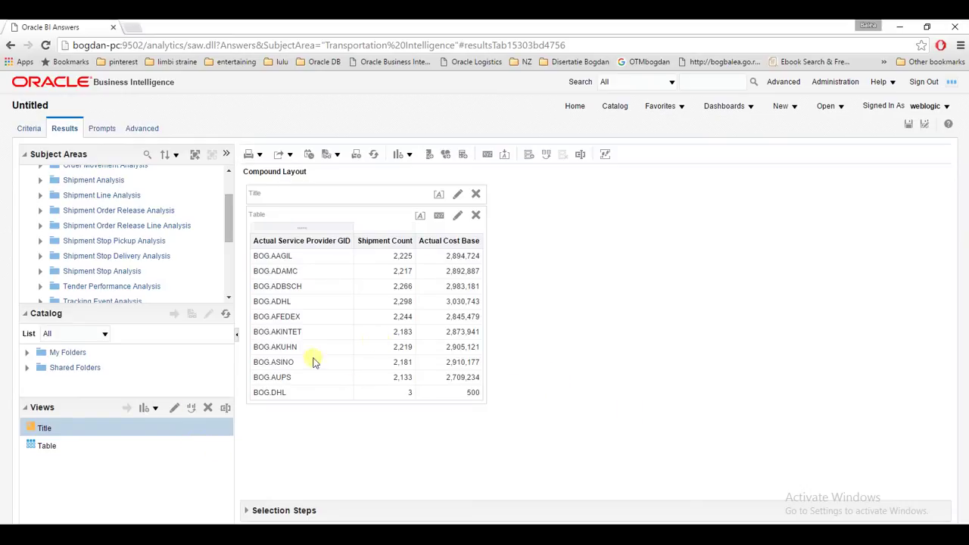
{"action": "left_click_drag", "start_coordinate": [121, 326], "coordinate": [151, 355]}
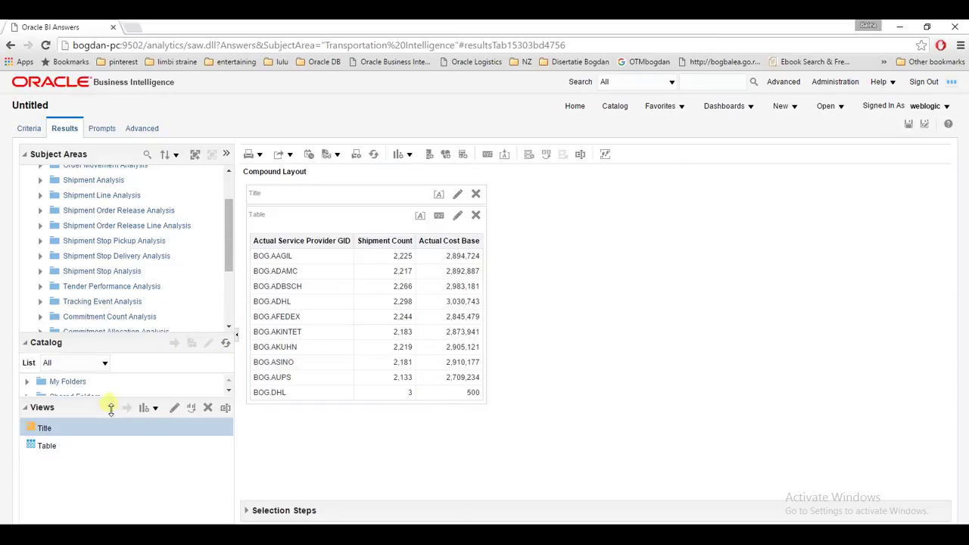
{"action": "left_click_drag", "start_coordinate": [109, 405], "coordinate": [108, 446]}
{"action": "left_click_drag", "start_coordinate": [228, 258], "coordinate": [228, 239]}
{"action": "scroll", "coordinate": [81, 235], "scroll_direction": "up", "scroll_amount": 1}
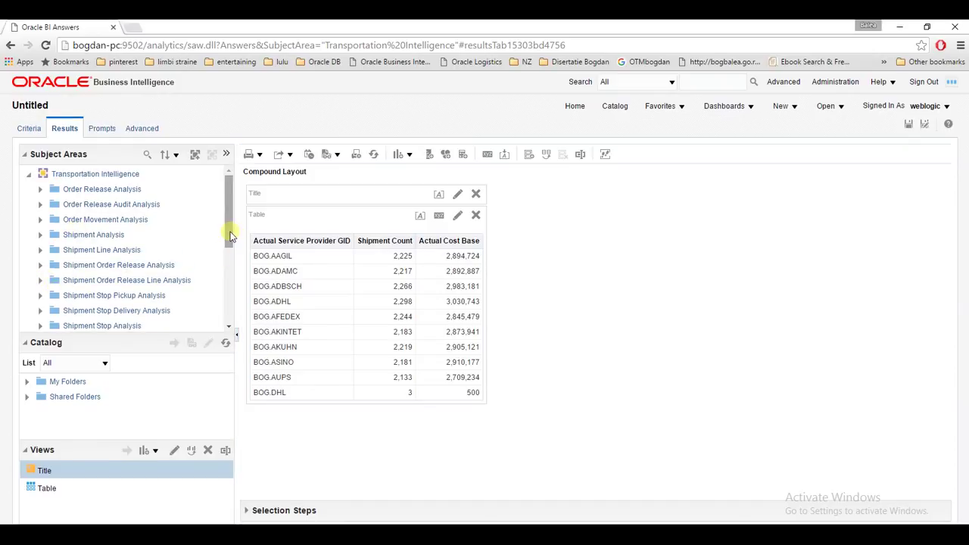
Add Month ID from Shipment Period Dimensions as the table's first column
{"action": "left_click", "coordinate": [40, 236]}
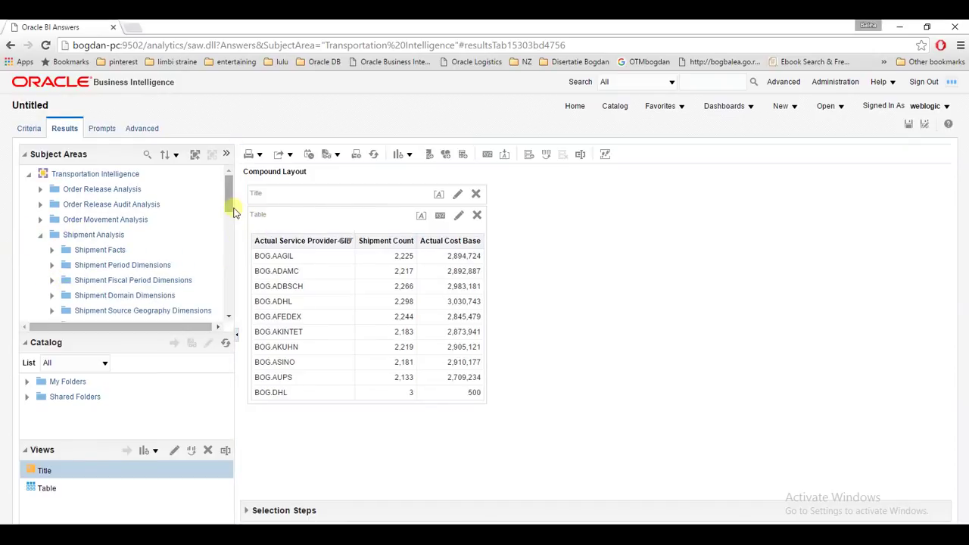
{"action": "scroll", "coordinate": [227, 189], "scroll_direction": "down", "scroll_amount": 2}
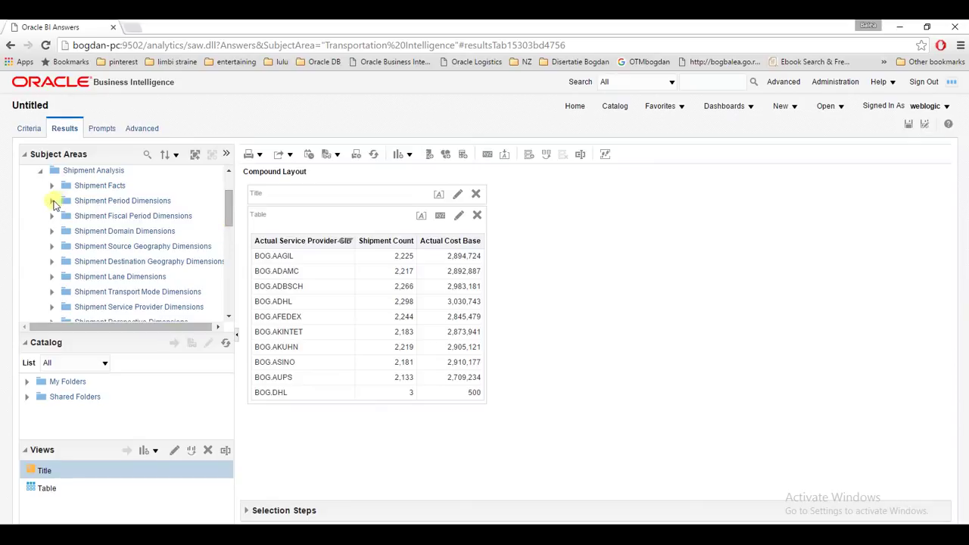
{"action": "left_click", "coordinate": [51, 201]}
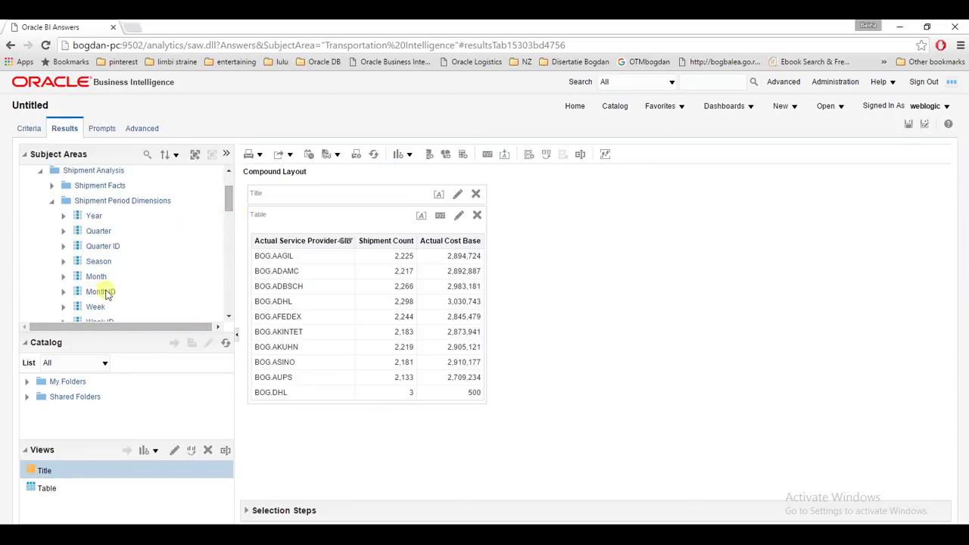
{"action": "left_click_drag", "start_coordinate": [106, 295], "coordinate": [259, 303]}
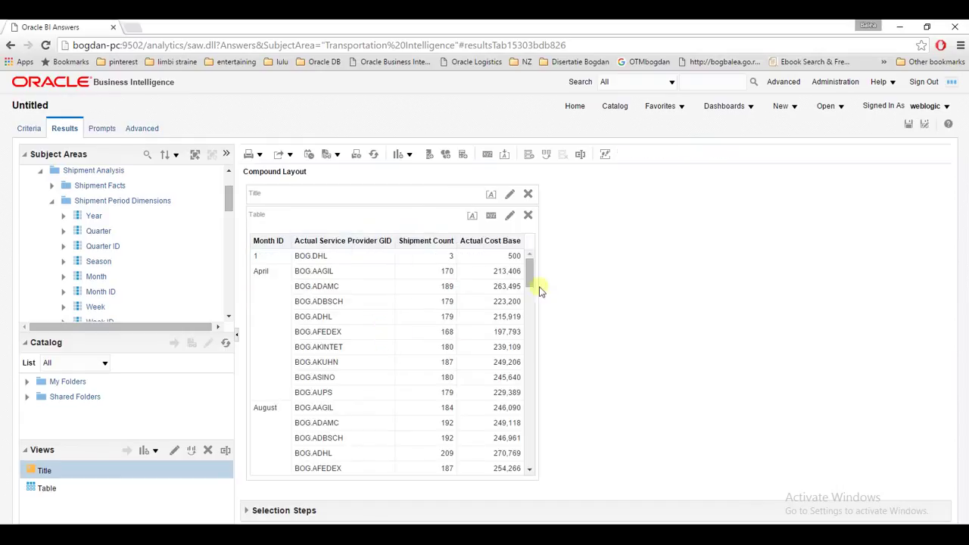
{"action": "mouse_move", "coordinate": [530, 282]}
{"action": "left_mouse_down"}
{"action": "mouse_move", "coordinate": [532, 296]}
{"action": "mouse_move", "coordinate": [533, 264]}
{"action": "left_mouse_up"}
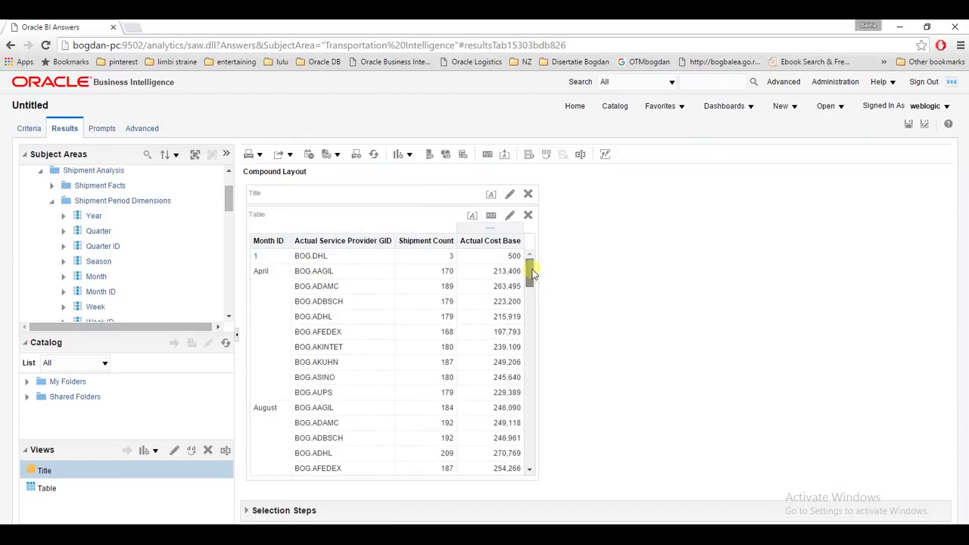
Create a new Standard Line-Bar graph view of the results
{"action": "left_click_drag", "start_coordinate": [89, 348], "coordinate": [88, 323]}
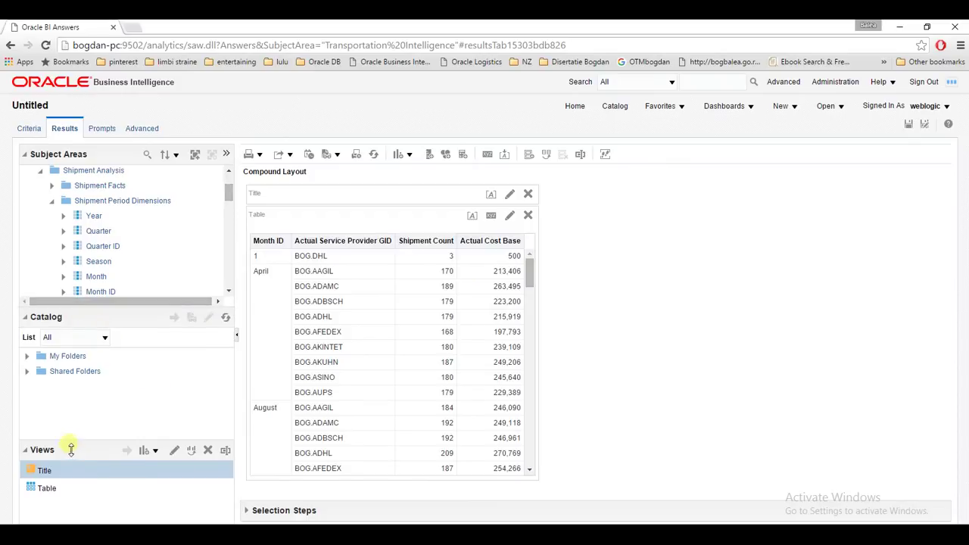
{"action": "left_click_drag", "start_coordinate": [71, 447], "coordinate": [71, 409]}
{"action": "left_click", "coordinate": [156, 416]}
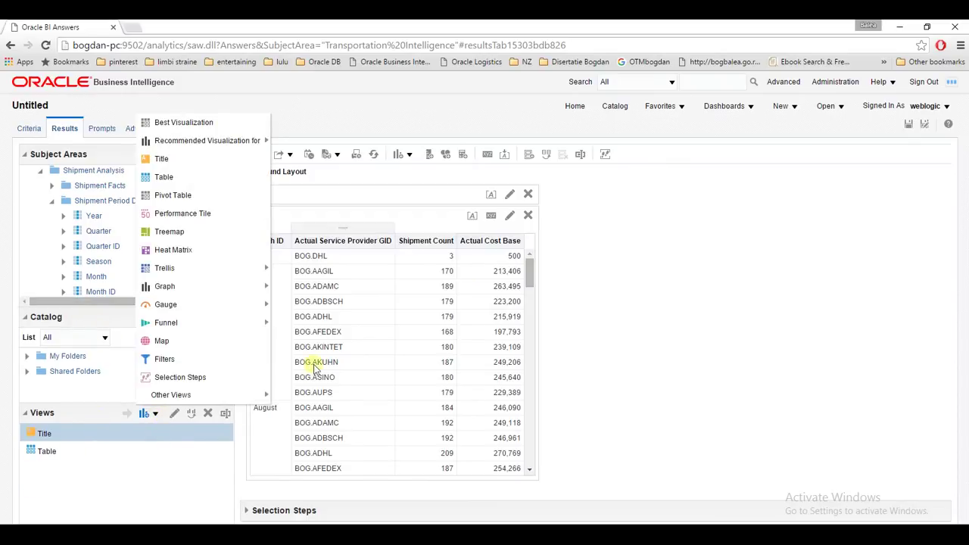
{"action": "mouse_move", "coordinate": [222, 297]}
{"action": "mouse_move", "coordinate": [299, 361]}
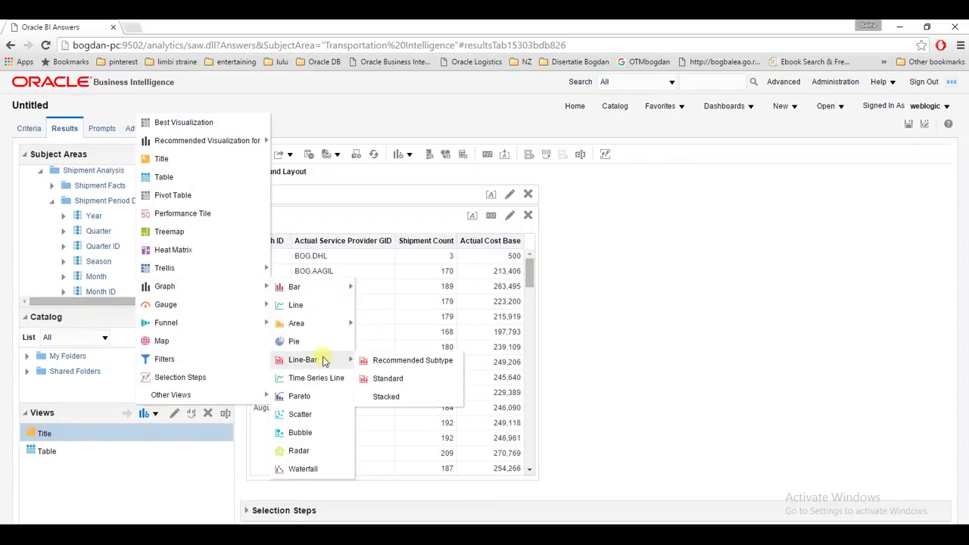
{"action": "left_click", "coordinate": [398, 379]}
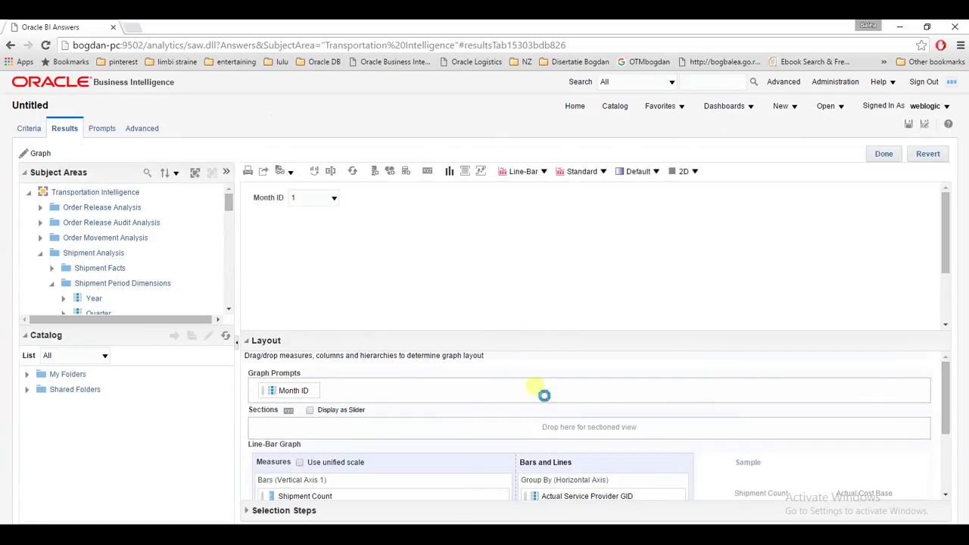
Make Actual Service Provider GID a Graph Prompt in the graph layout
{"action": "left_click_drag", "start_coordinate": [943, 415], "coordinate": [946, 459]}
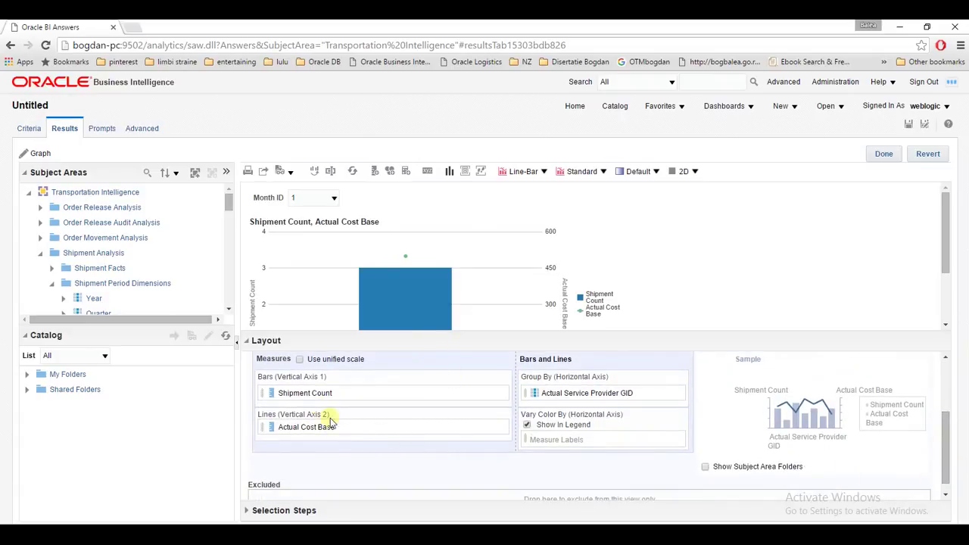
{"action": "scroll", "coordinate": [333, 423], "scroll_direction": "up", "scroll_amount": 1}
{"action": "scroll", "coordinate": [545, 462], "scroll_direction": "down", "scroll_amount": 1}
{"action": "scroll", "coordinate": [522, 412], "scroll_direction": "up", "scroll_amount": 1}
{"action": "left_click_drag", "start_coordinate": [544, 454], "coordinate": [297, 386]}
{"action": "scroll", "coordinate": [462, 449], "scroll_direction": "up", "scroll_amount": 1}
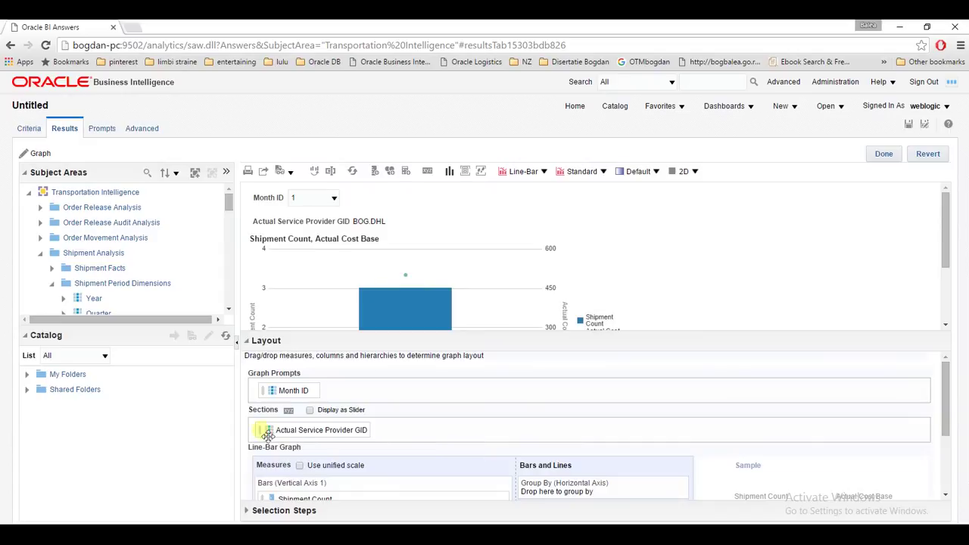
{"action": "left_click_drag", "start_coordinate": [277, 438], "coordinate": [555, 387]}
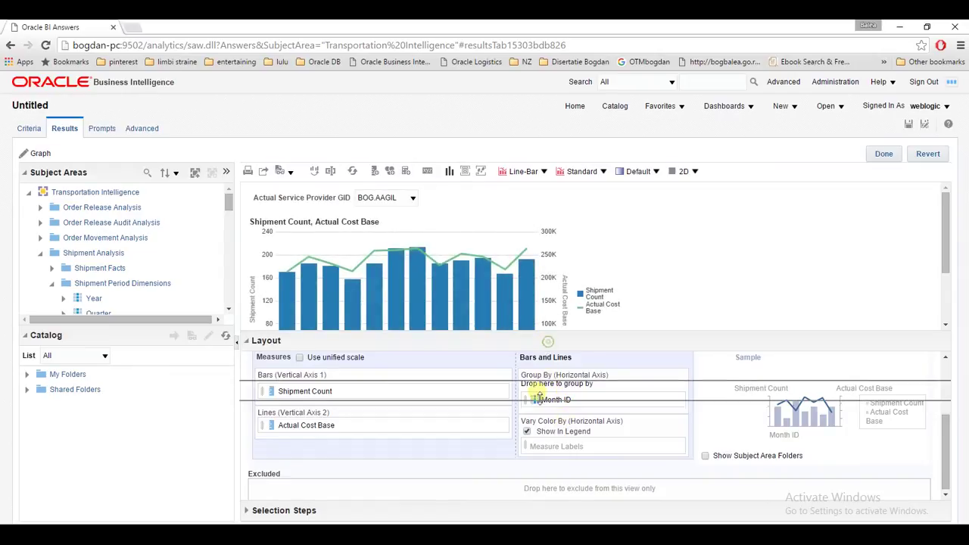
Group by Month ID, with Actual Cost Base as bars and Shipment Count as a line
{"action": "scroll", "coordinate": [583, 364], "scroll_direction": "down", "scroll_amount": 1}
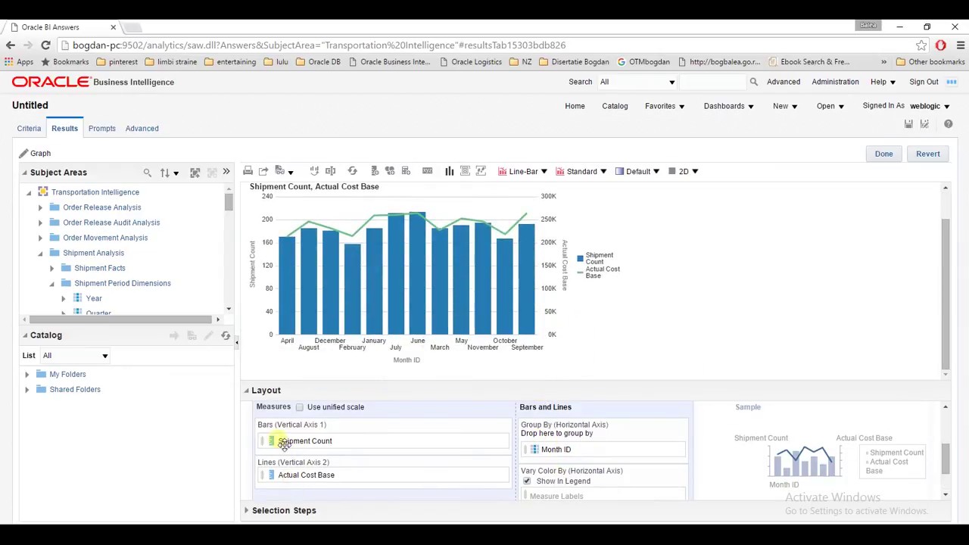
{"action": "left_click_drag", "start_coordinate": [278, 441], "coordinate": [313, 445]}
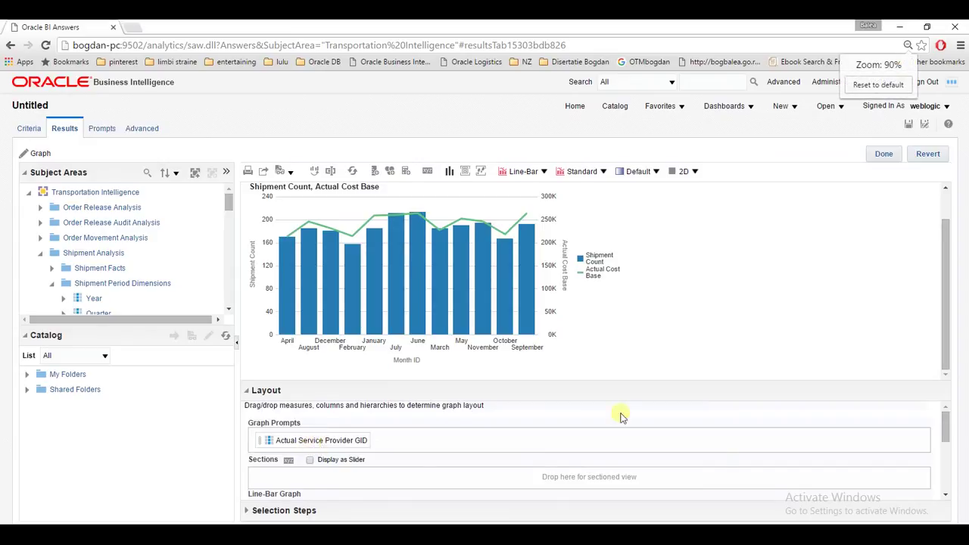
{"action": "scroll", "coordinate": [280, 485], "scroll_direction": "down", "scroll_amount": 1}
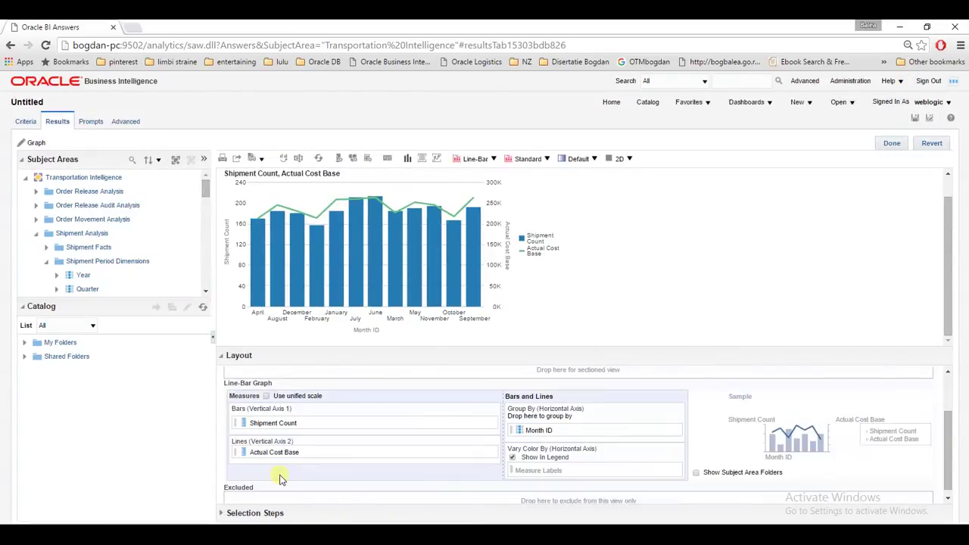
{"action": "left_click_drag", "start_coordinate": [256, 462], "coordinate": [246, 434]}
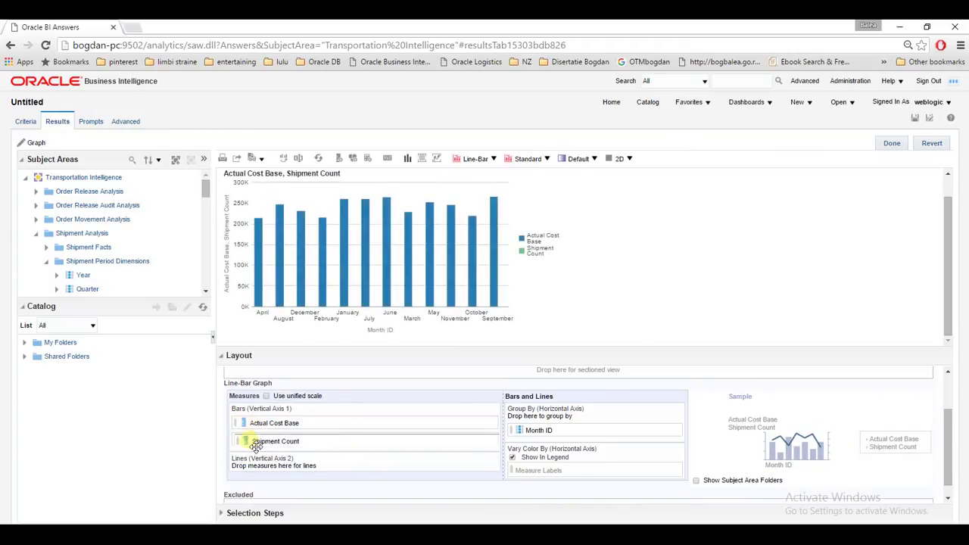
{"action": "left_click_drag", "start_coordinate": [253, 441], "coordinate": [247, 462]}
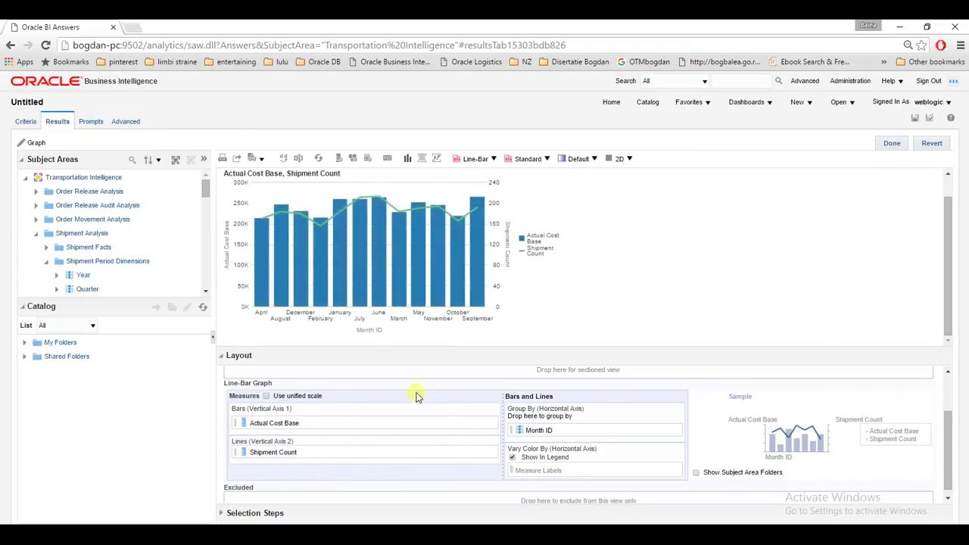
{"action": "left_click_drag", "start_coordinate": [408, 362], "coordinate": [440, 400]}
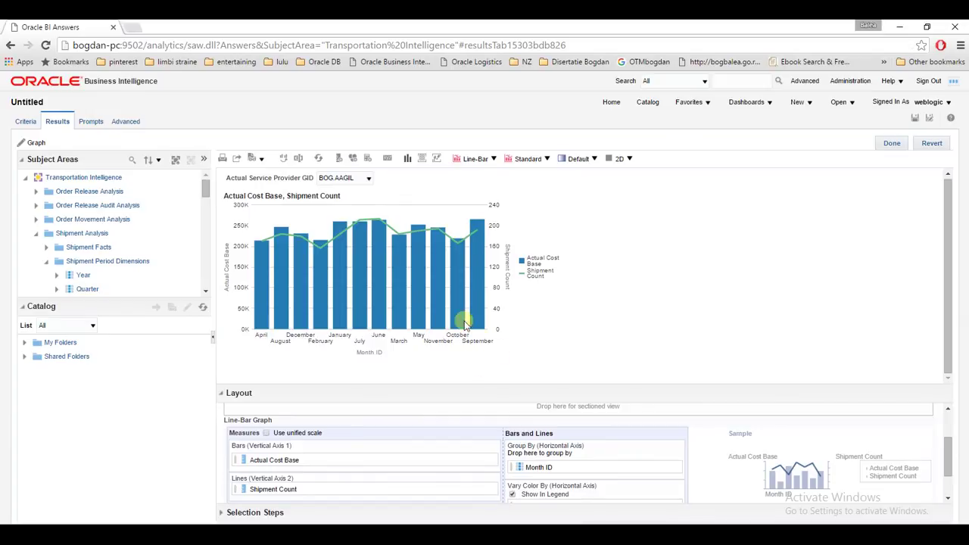
{"action": "key", "text": "ctrl+plus"}
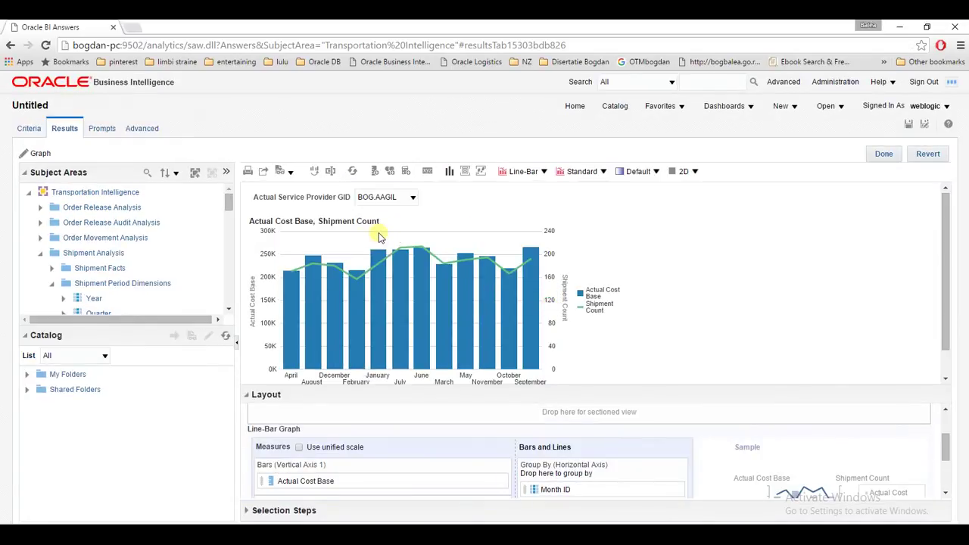
Pick BOG.ADHL in the service provider prompt and check its bar and line values
{"action": "left_click", "coordinate": [401, 198]}
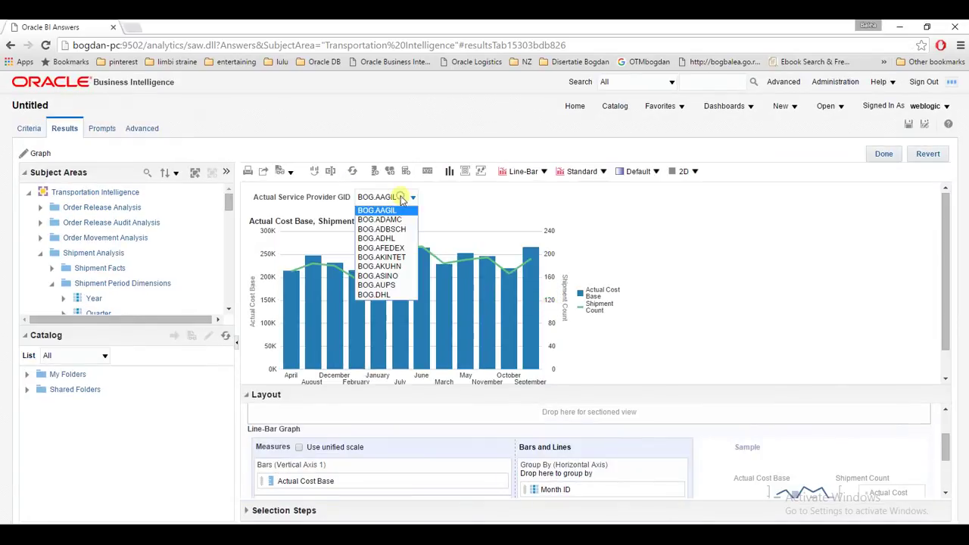
{"action": "left_click", "coordinate": [406, 240]}
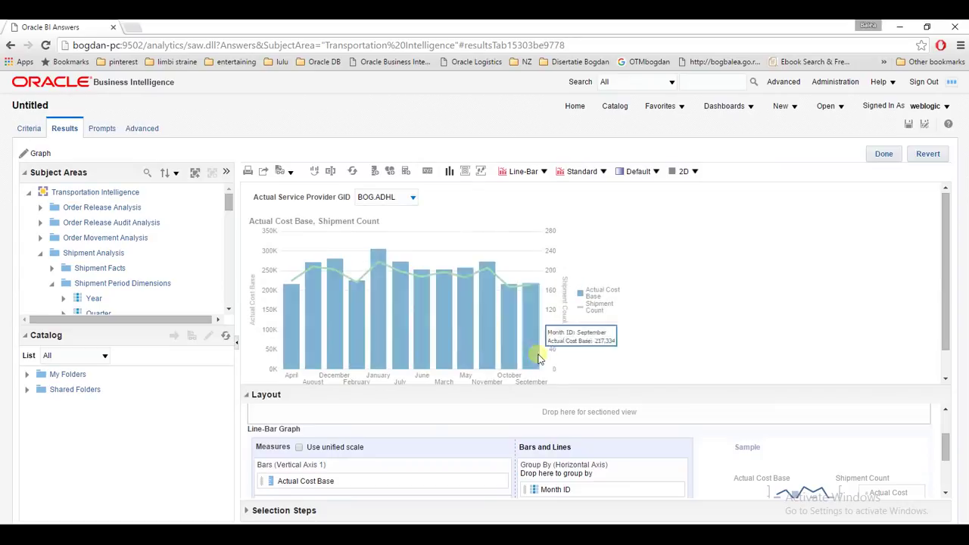
{"action": "mouse_move", "coordinate": [534, 362]}
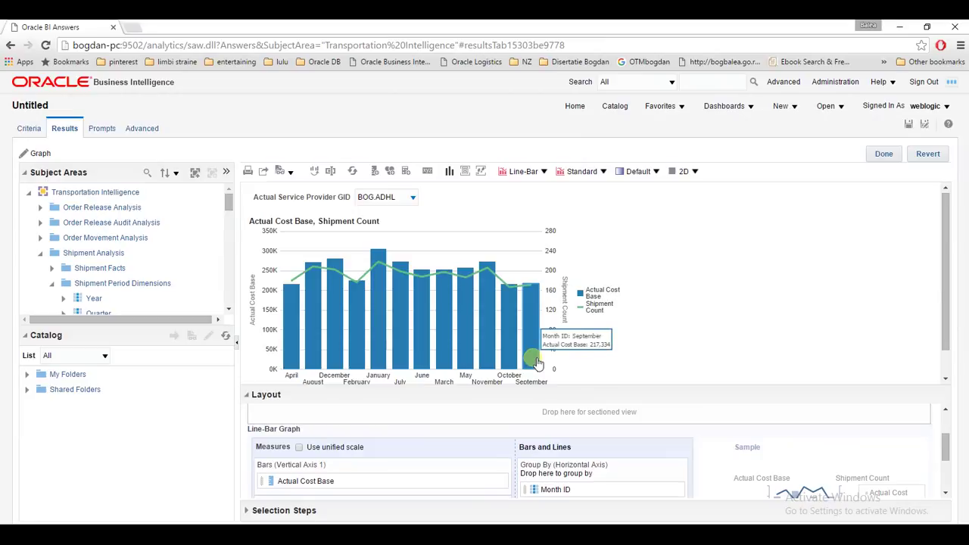
{"action": "mouse_move", "coordinate": [534, 288]}
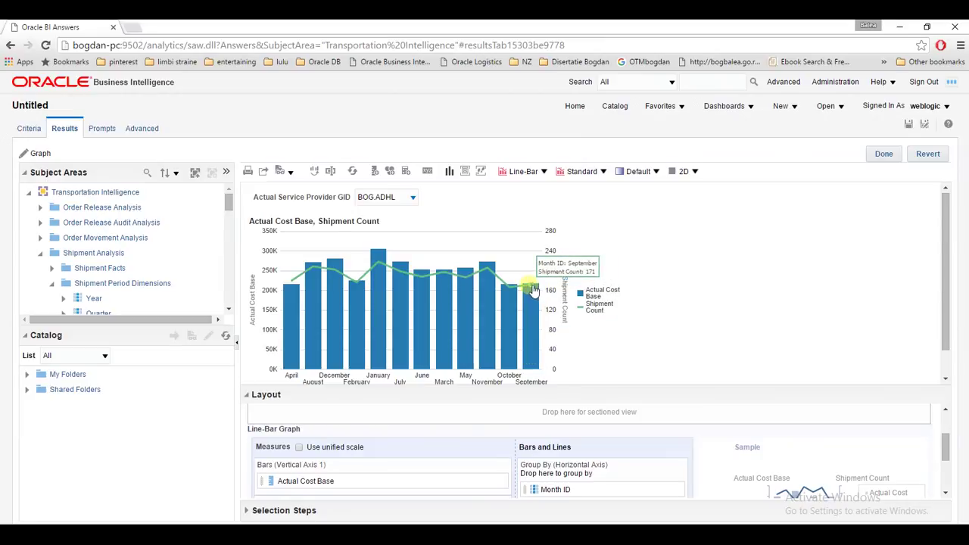
{"action": "scroll", "coordinate": [768, 320], "scroll_direction": "down", "scroll_amount": 1}
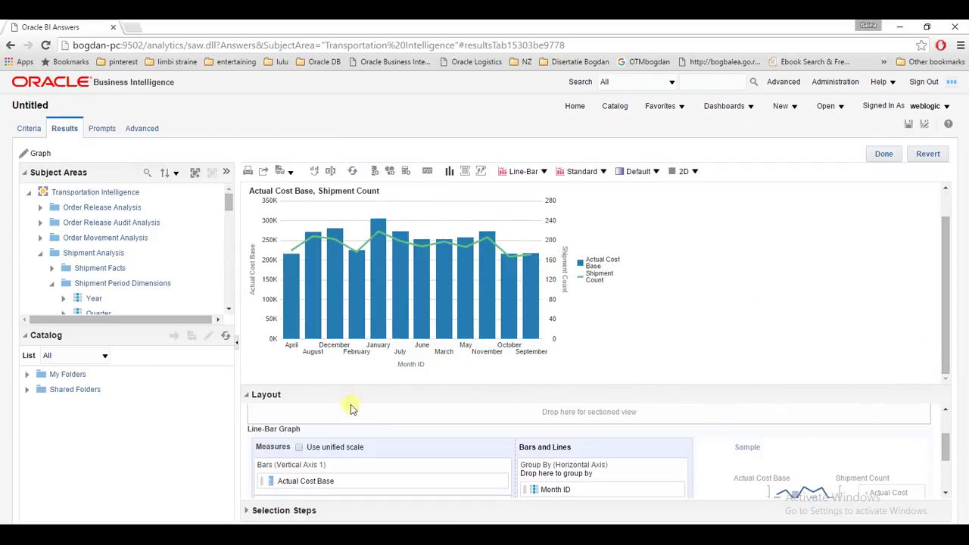
{"action": "left_click_drag", "start_coordinate": [945, 352], "coordinate": [946, 372]}
{"action": "left_click_drag", "start_coordinate": [946, 349], "coordinate": [946, 326]}
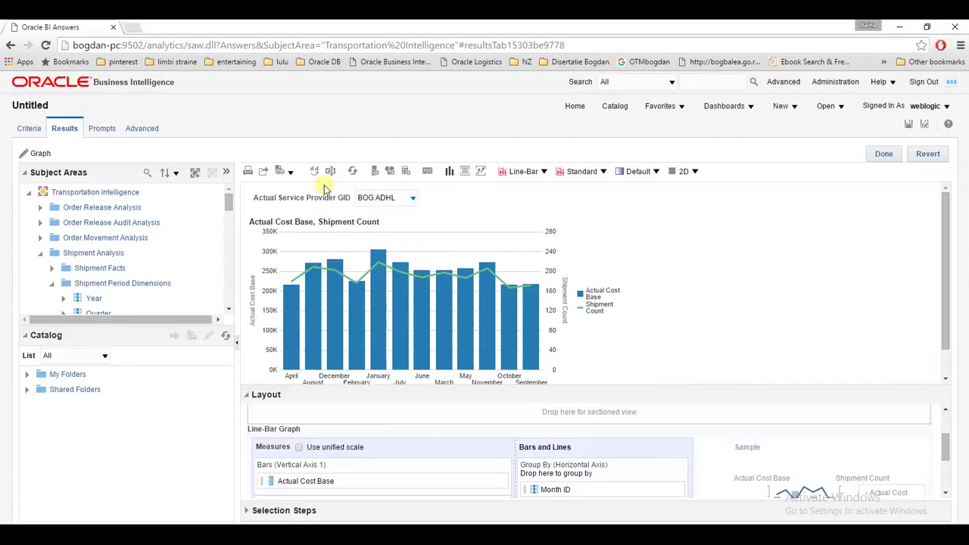
Open the Advanced tab, keep the graph changes, and enlarge the SQL Issued box
{"action": "left_click", "coordinate": [144, 130]}
{"action": "left_click", "coordinate": [549, 327]}
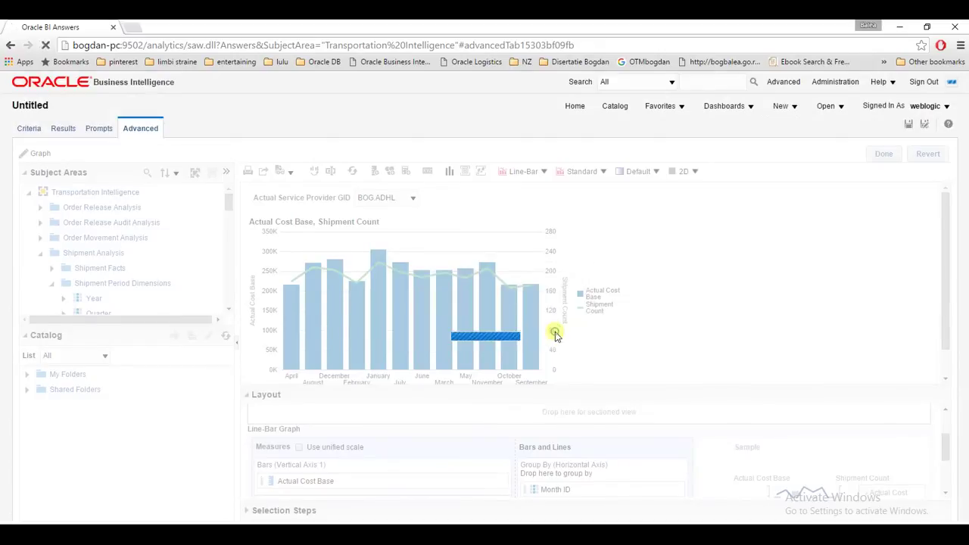
{"action": "scroll", "coordinate": [454, 322], "scroll_direction": "down", "scroll_amount": 2}
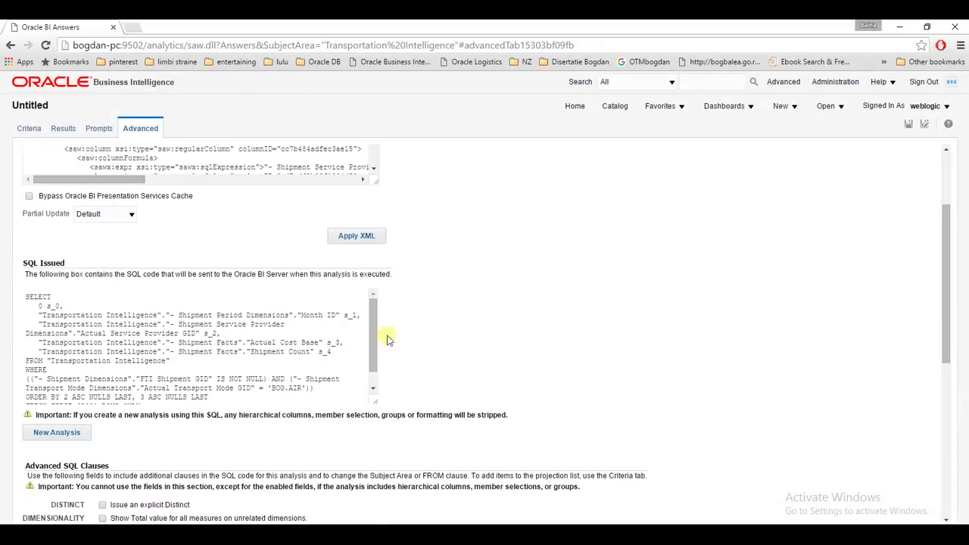
{"action": "left_click_drag", "start_coordinate": [375, 400], "coordinate": [802, 470]}
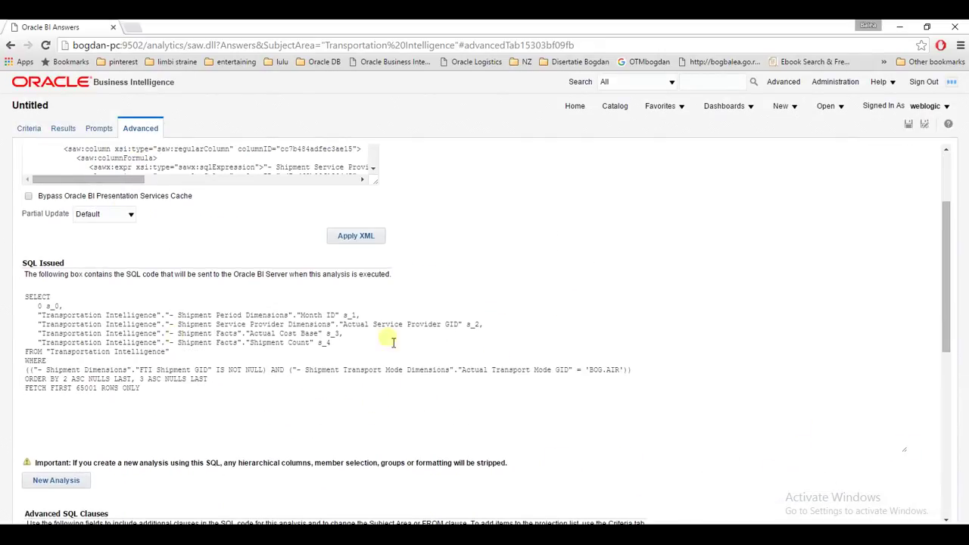
Read through the generated SQL text, then return to the Results tab
{"action": "left_click_drag", "start_coordinate": [146, 388], "coordinate": [39, 314]}
{"action": "left_click", "coordinate": [250, 406]}
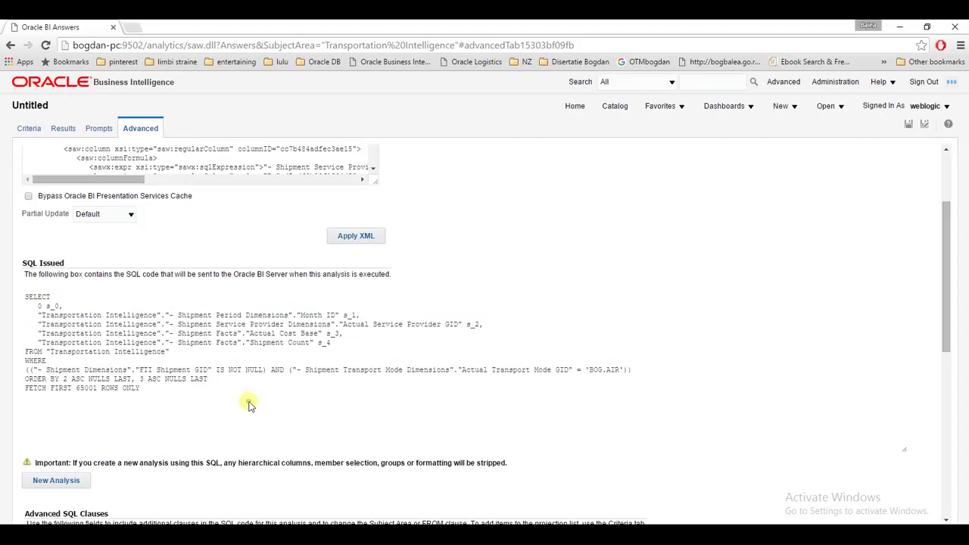
{"action": "left_click_drag", "start_coordinate": [160, 391], "coordinate": [19, 298]}
{"action": "left_click", "coordinate": [203, 398]}
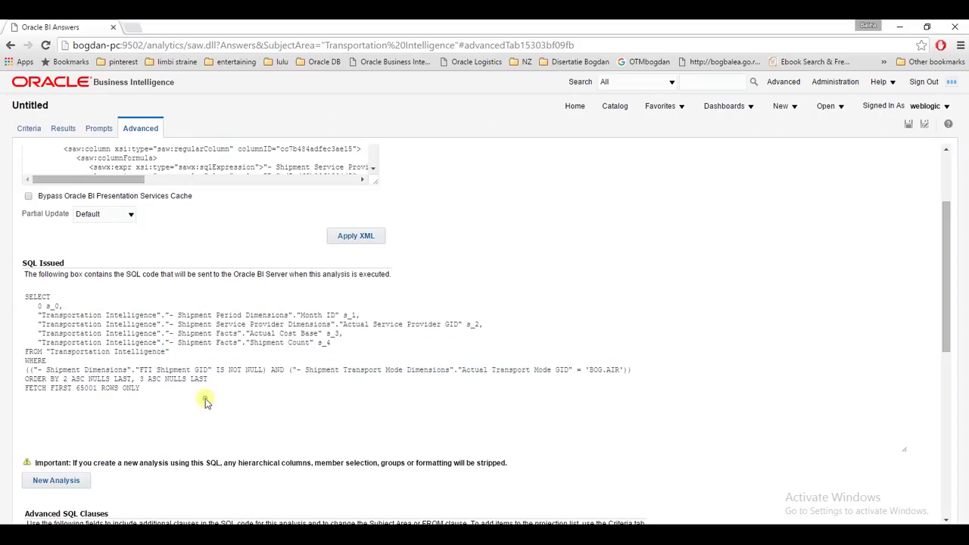
{"action": "left_click_drag", "start_coordinate": [150, 390], "coordinate": [13, 294]}
{"action": "left_click", "coordinate": [209, 387]}
{"action": "mouse_move", "coordinate": [946, 333]}
{"action": "left_mouse_down"}
{"action": "mouse_move", "coordinate": [945, 361]}
{"action": "mouse_move", "coordinate": [959, 331]}
{"action": "left_mouse_up"}
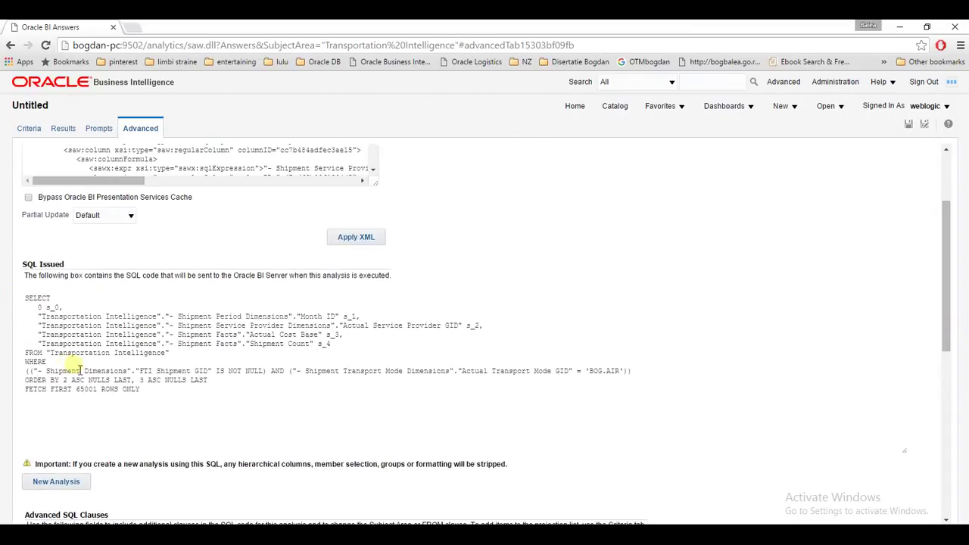
{"action": "left_click_drag", "start_coordinate": [158, 394], "coordinate": [19, 299]}
{"action": "left_click", "coordinate": [165, 388]}
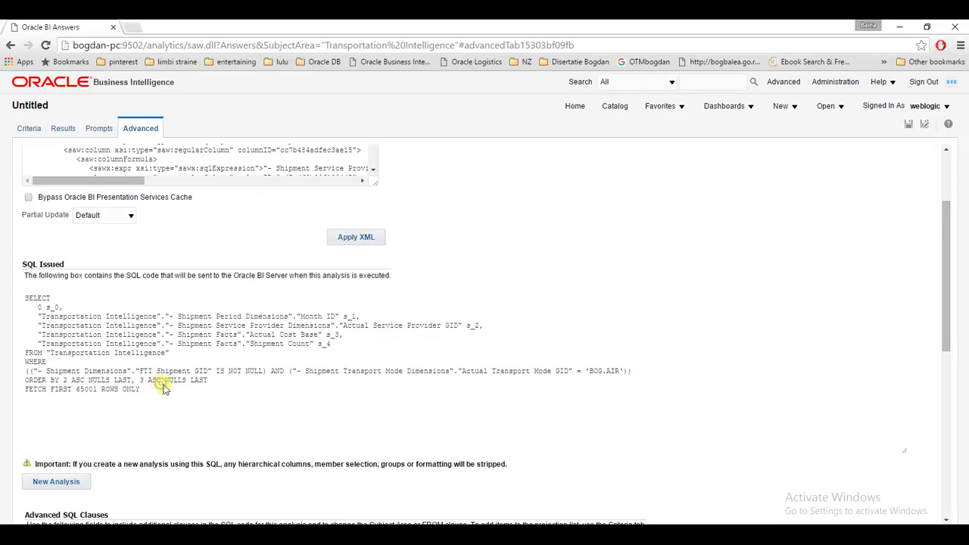
{"action": "left_click", "coordinate": [66, 129]}
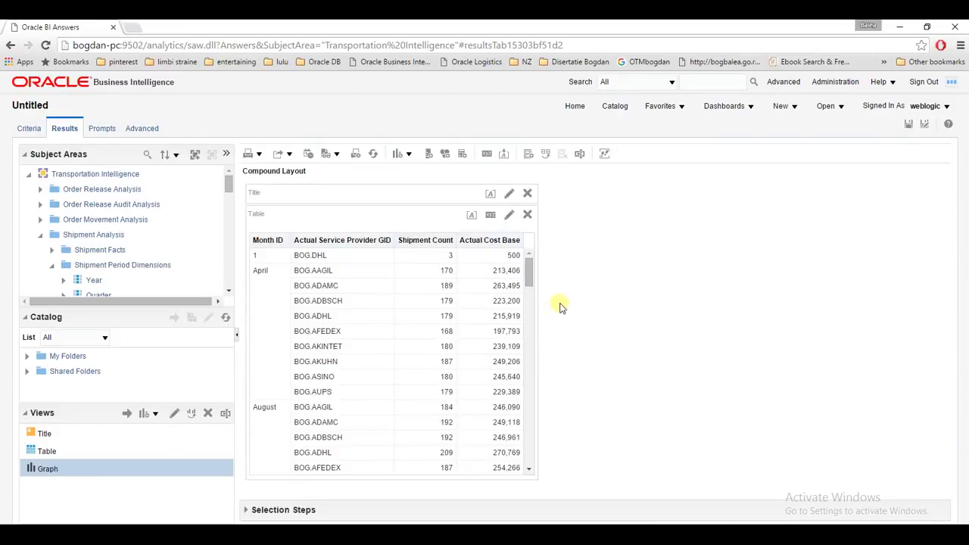
Zoom to 90% and resize the Subject Areas and Catalog panels so Month and Month ID show
{"action": "mouse_move", "coordinate": [530, 284]}
{"action": "left_mouse_down"}
{"action": "mouse_move", "coordinate": [533, 318]}
{"action": "mouse_move", "coordinate": [543, 282]}
{"action": "left_mouse_up"}
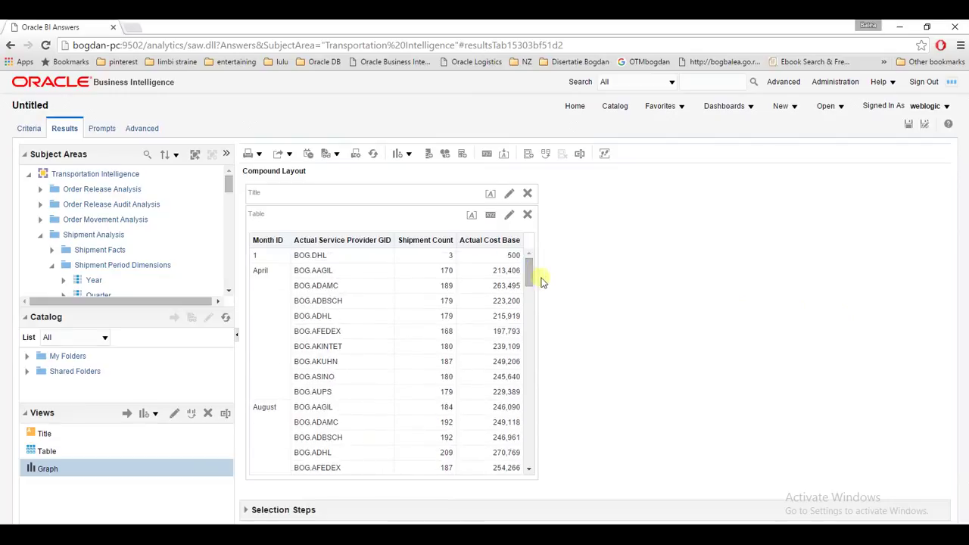
{"action": "left_click_drag", "start_coordinate": [142, 316], "coordinate": [151, 357]}
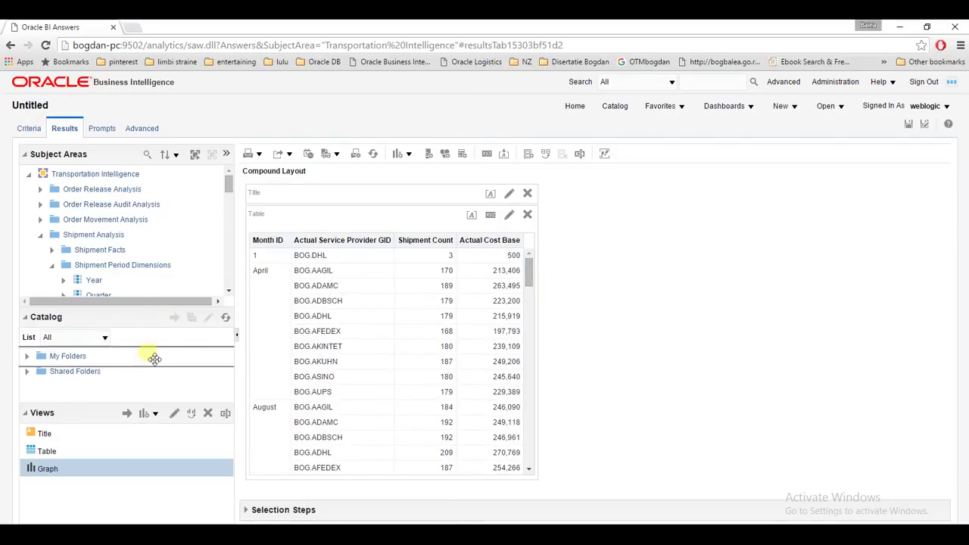
{"action": "key", "text": "ctrl+minus"}
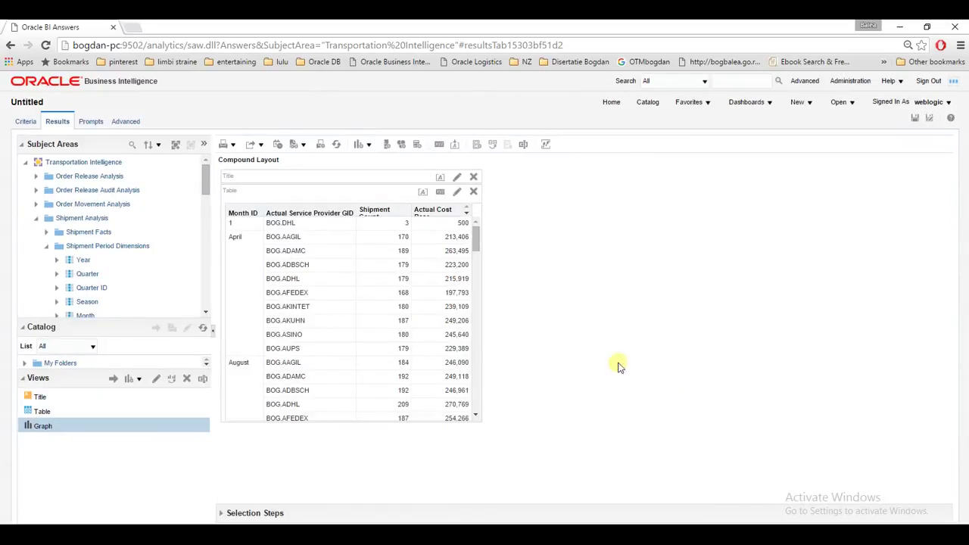
{"action": "left_click_drag", "start_coordinate": [131, 351], "coordinate": [131, 351]}
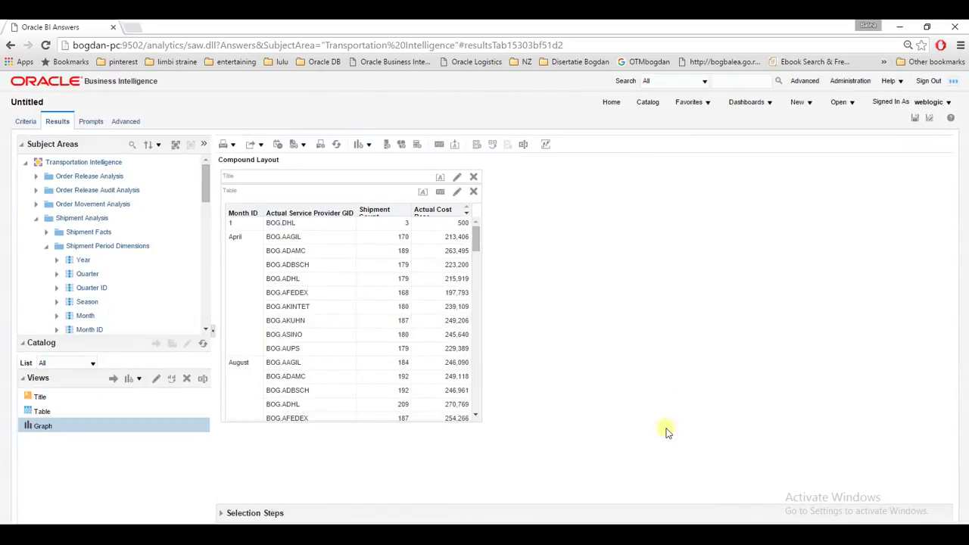
{"action": "left_click_drag", "start_coordinate": [91, 385], "coordinate": [106, 422]}
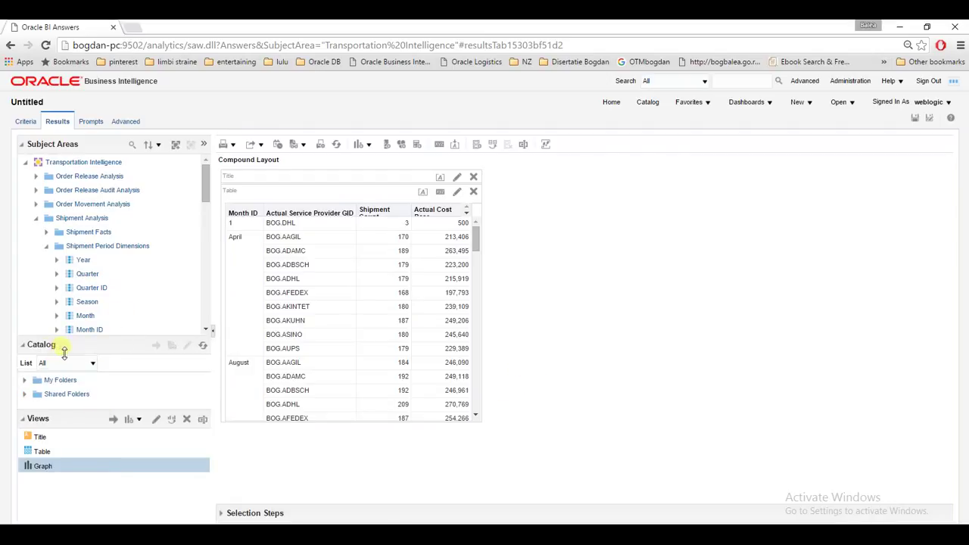
{"action": "mouse_move", "coordinate": [65, 352]}
{"action": "left_mouse_down"}
{"action": "mouse_move", "coordinate": [65, 341]}
{"action": "mouse_move", "coordinate": [71, 353]}
{"action": "left_mouse_up"}
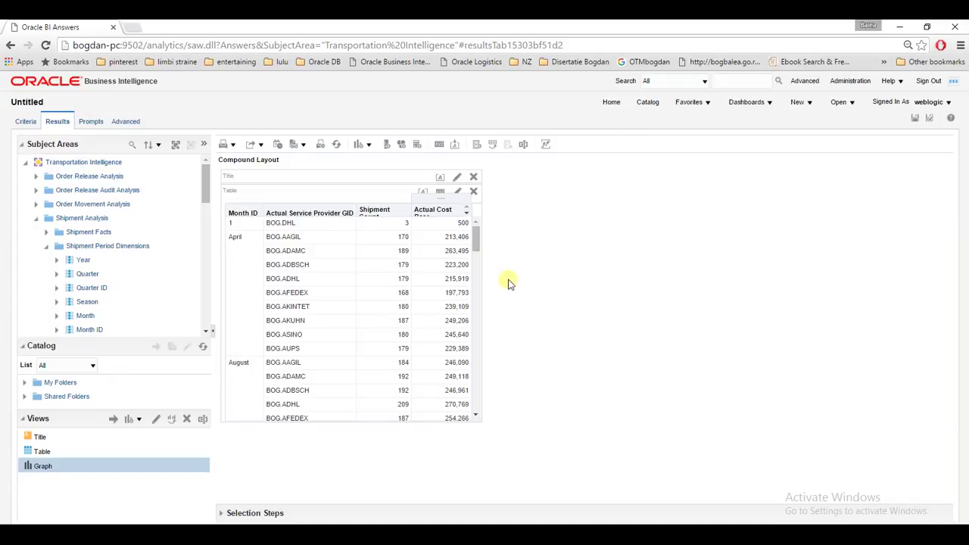
{"action": "left_click", "coordinate": [25, 121]}
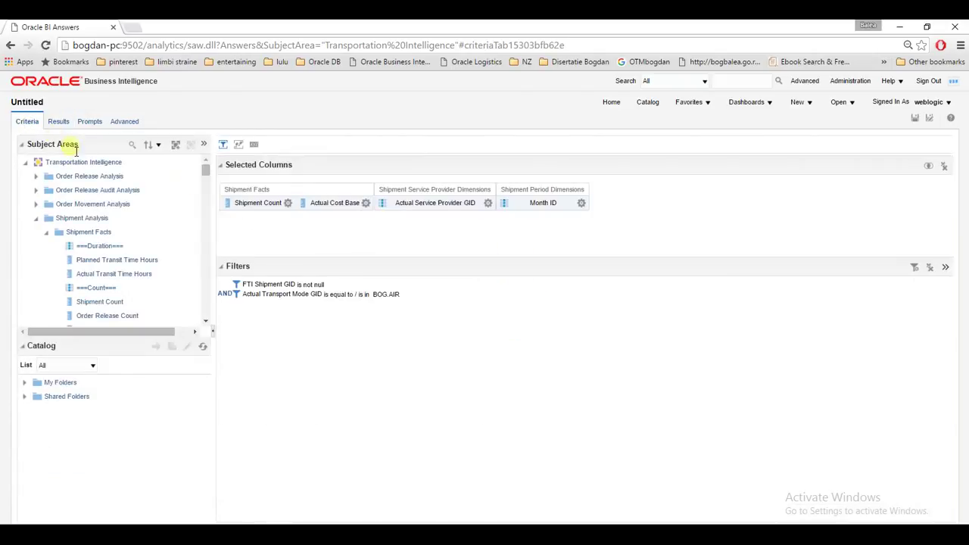
{"action": "left_click", "coordinate": [58, 121]}
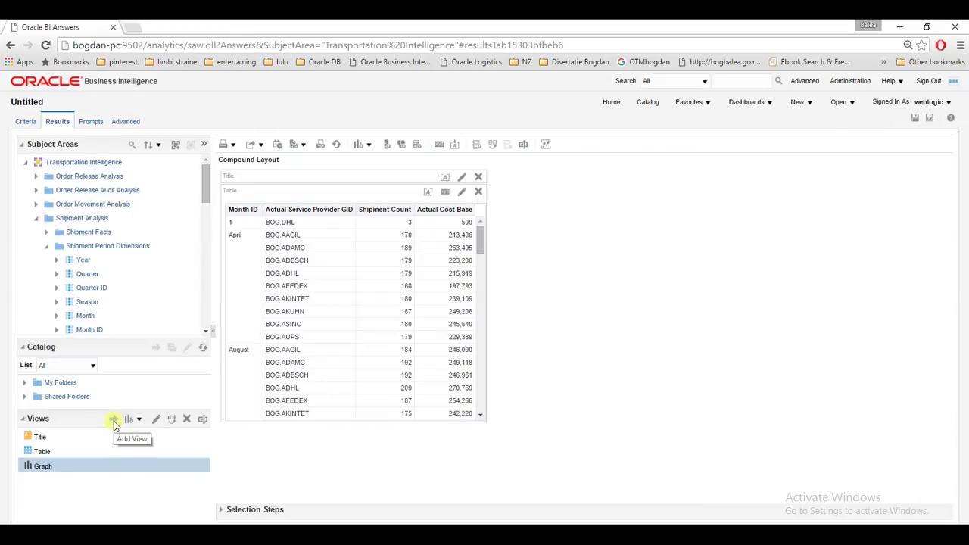
Add the graph below the table and set its provider prompt to BOG.ASINO
{"action": "left_click", "coordinate": [114, 421]}
{"action": "scroll", "coordinate": [799, 371], "scroll_direction": "down", "scroll_amount": 3}
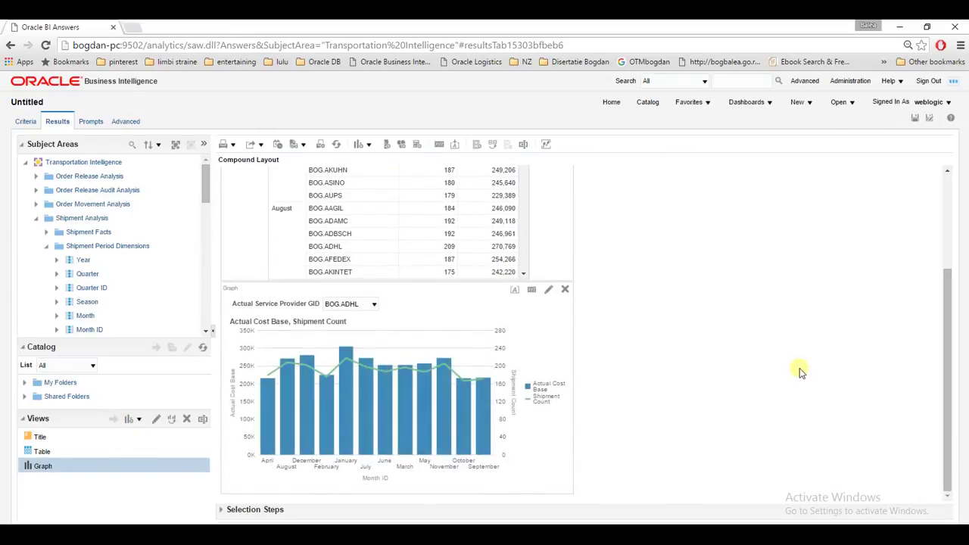
{"action": "left_click", "coordinate": [368, 303]}
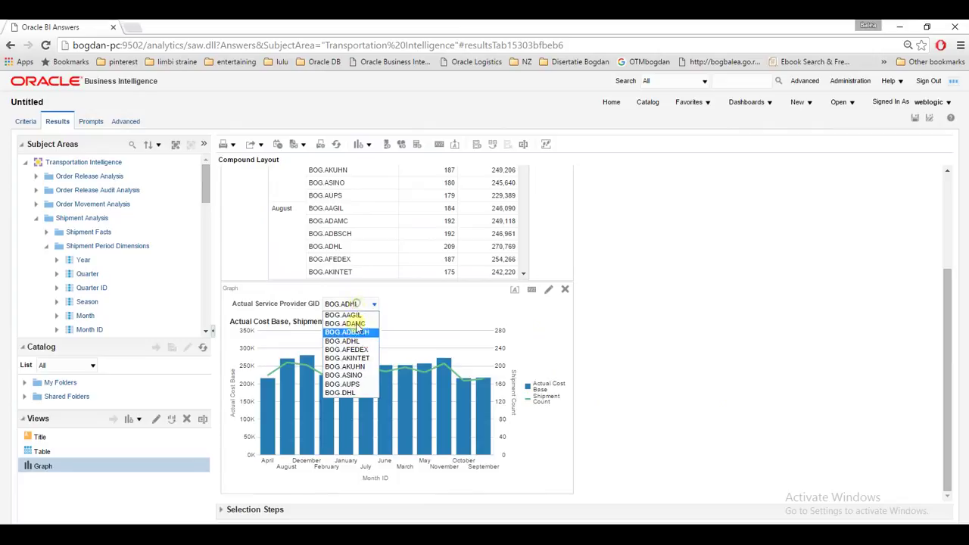
{"action": "left_click", "coordinate": [362, 375]}
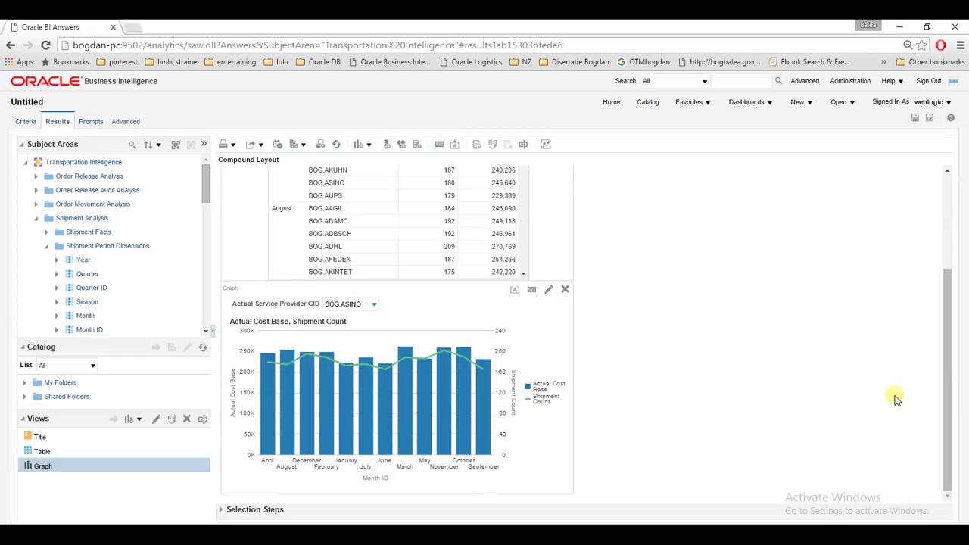
Open the dashboards list and resize the subject areas and views panels
{"action": "left_click", "coordinate": [749, 103]}
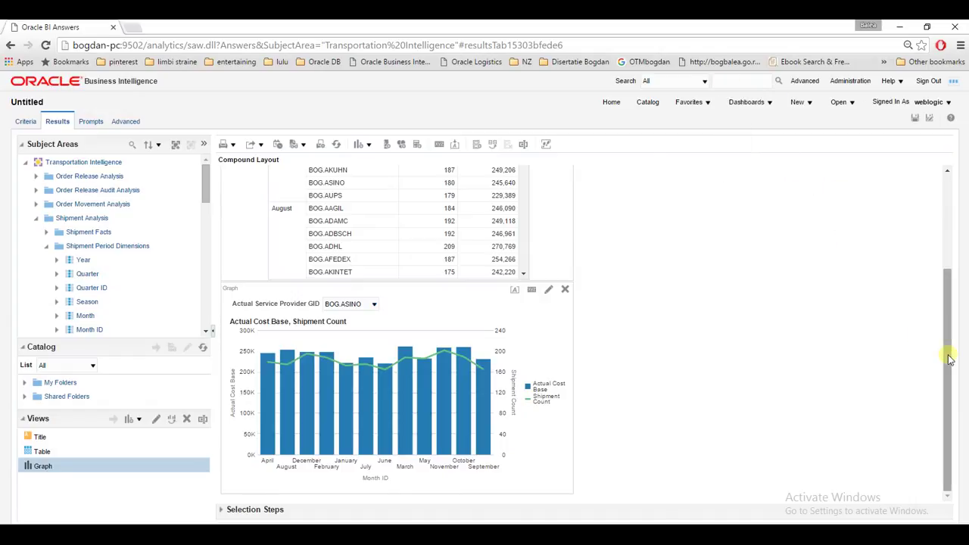
{"action": "left_click_drag", "start_coordinate": [947, 353], "coordinate": [943, 257]}
{"action": "left_click_drag", "start_coordinate": [76, 348], "coordinate": [81, 315]}
{"action": "left_click_drag", "start_coordinate": [78, 428], "coordinate": [77, 421]}
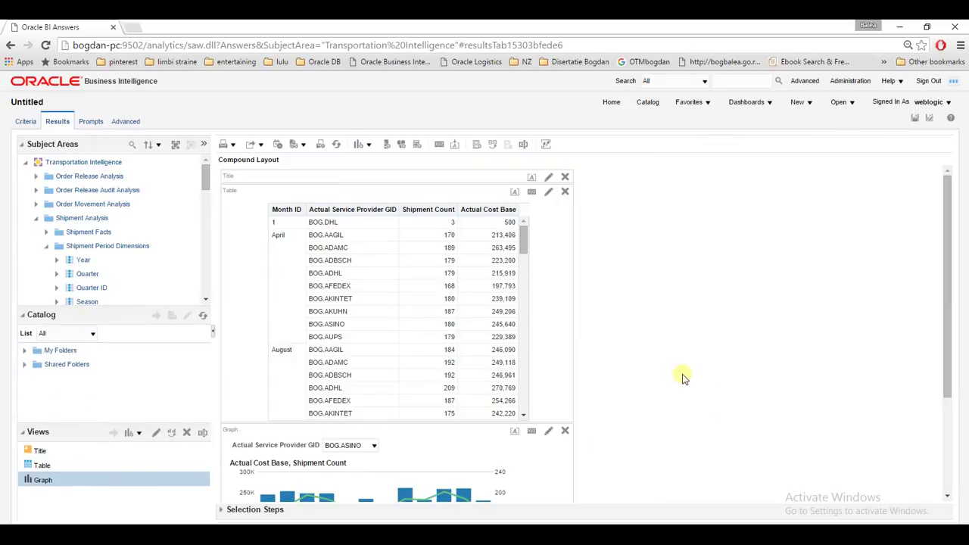